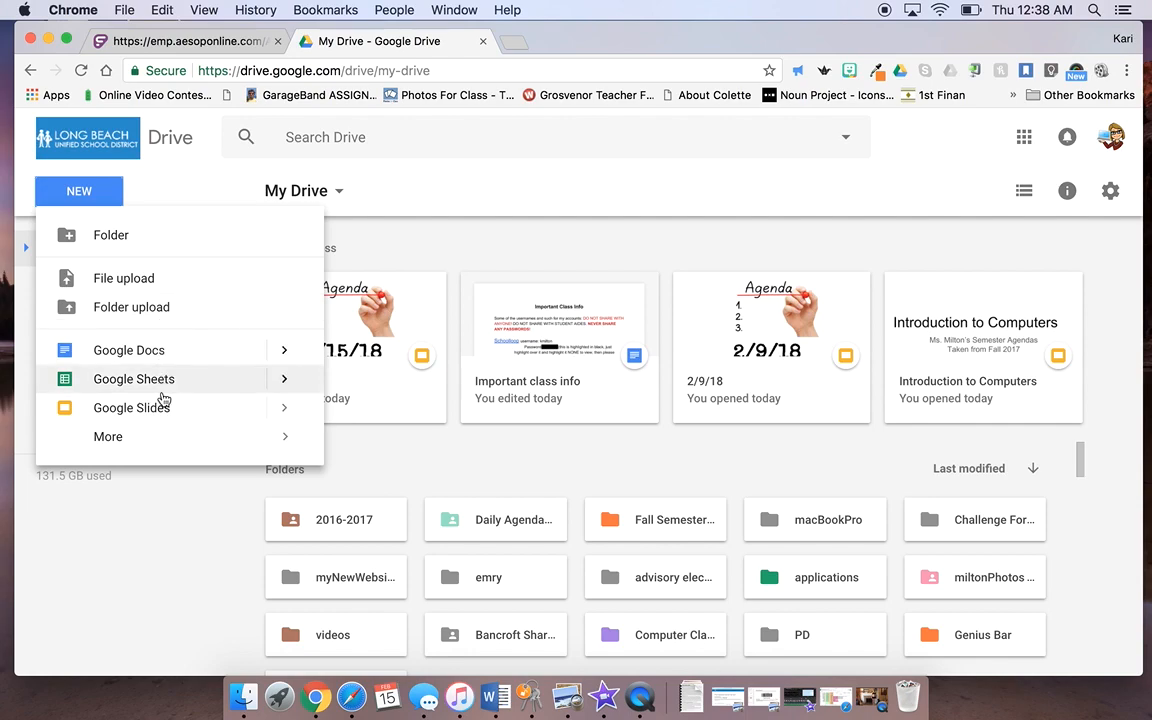
Step: Create a new blank Google Form from Google Drive's New > More menu
mouse_move(168, 438)
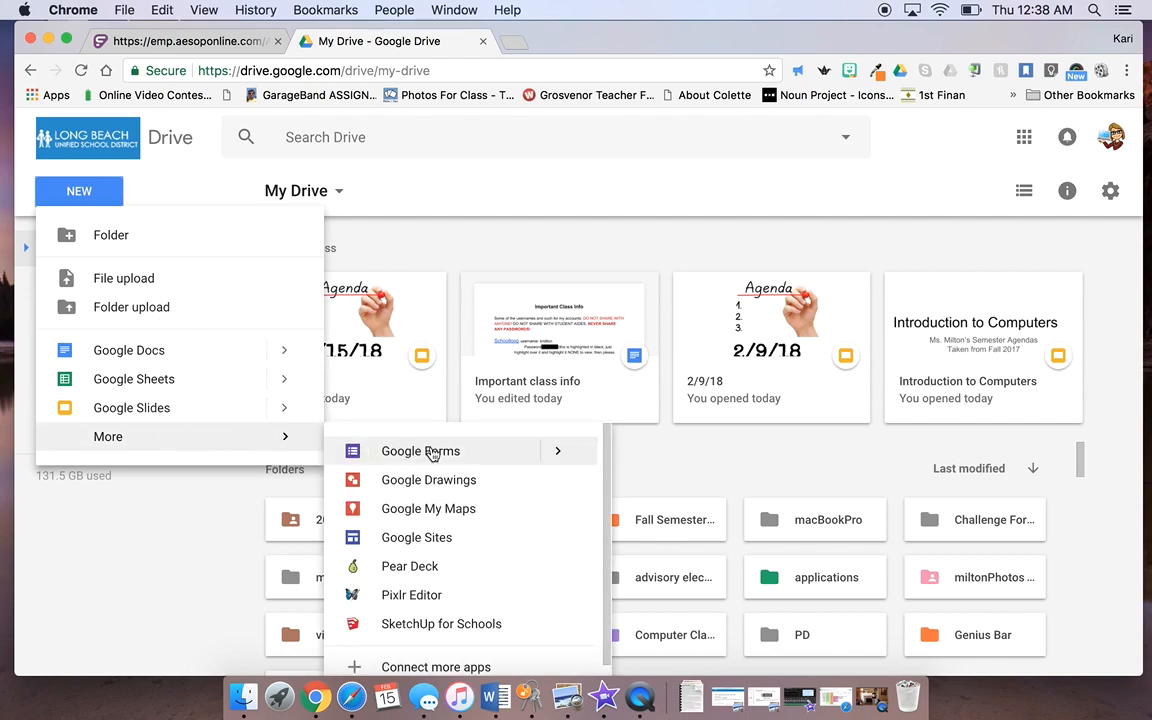
left_click(396, 451)
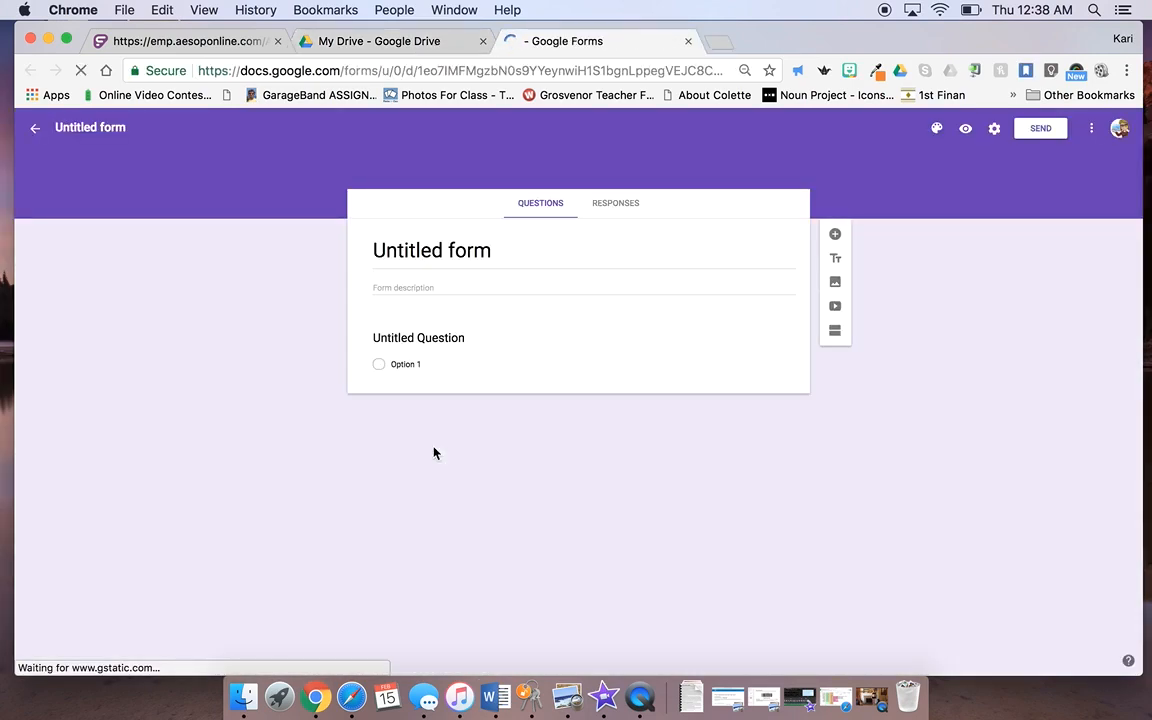
Step: Replace the form title with 'My Favorite Things'
left_click(441, 249)
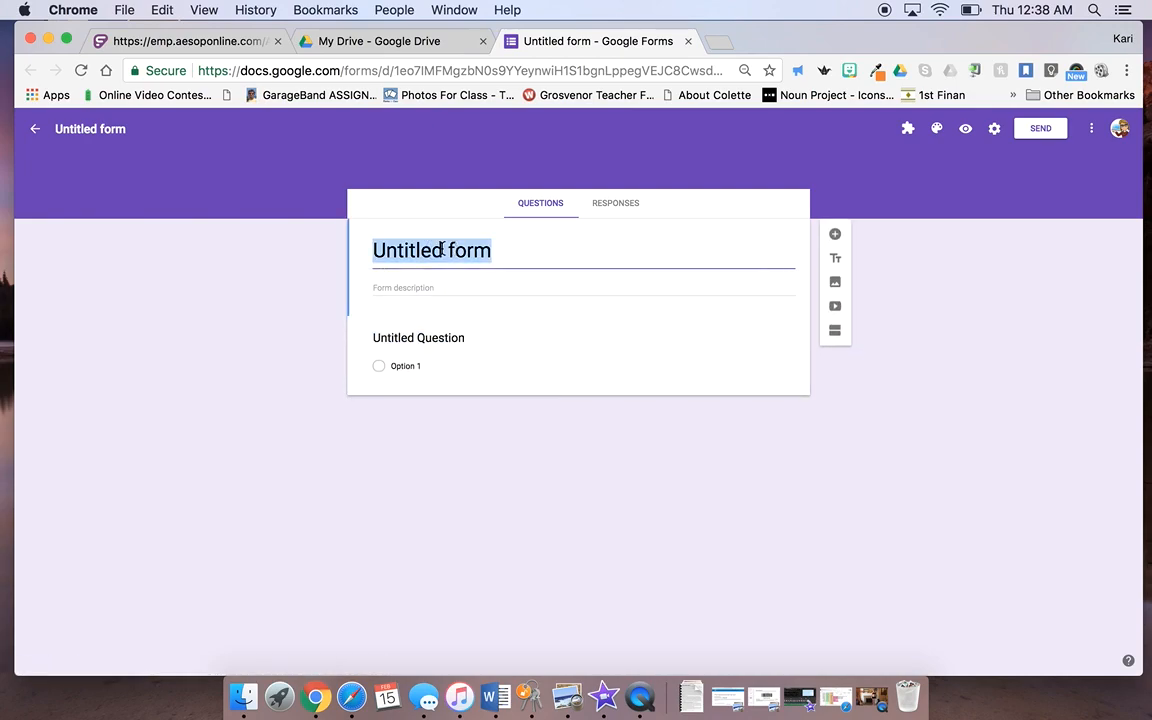
key("BackSpace")
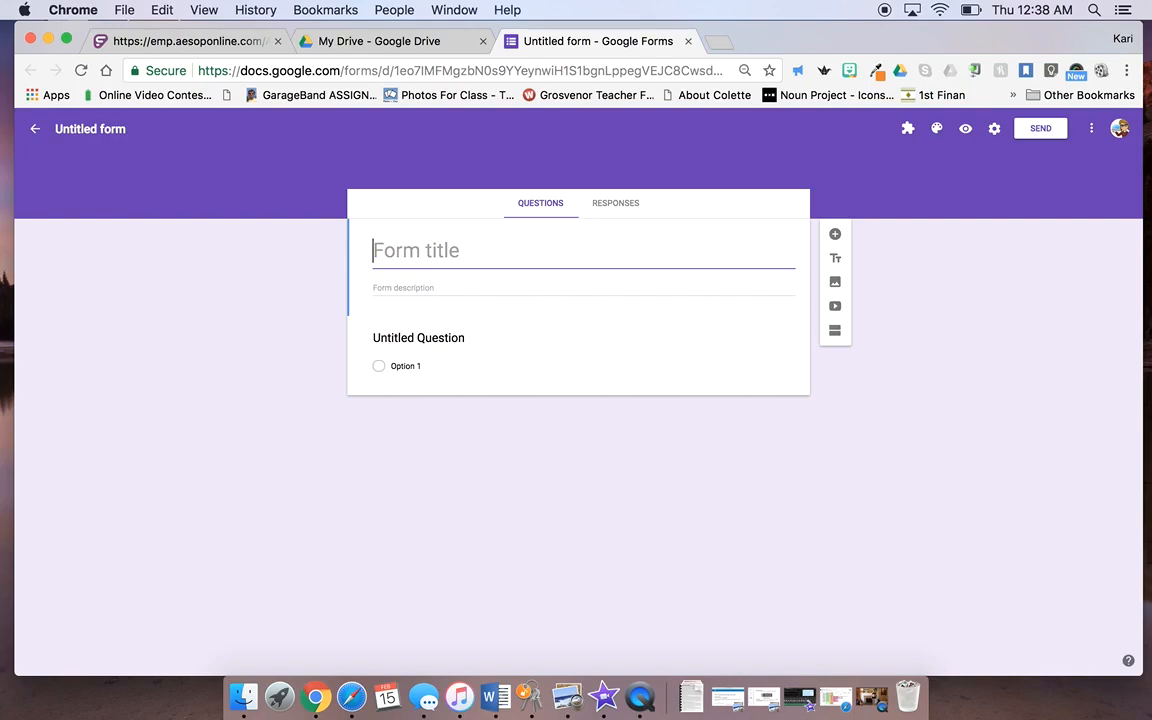
type("My Favorite Things")
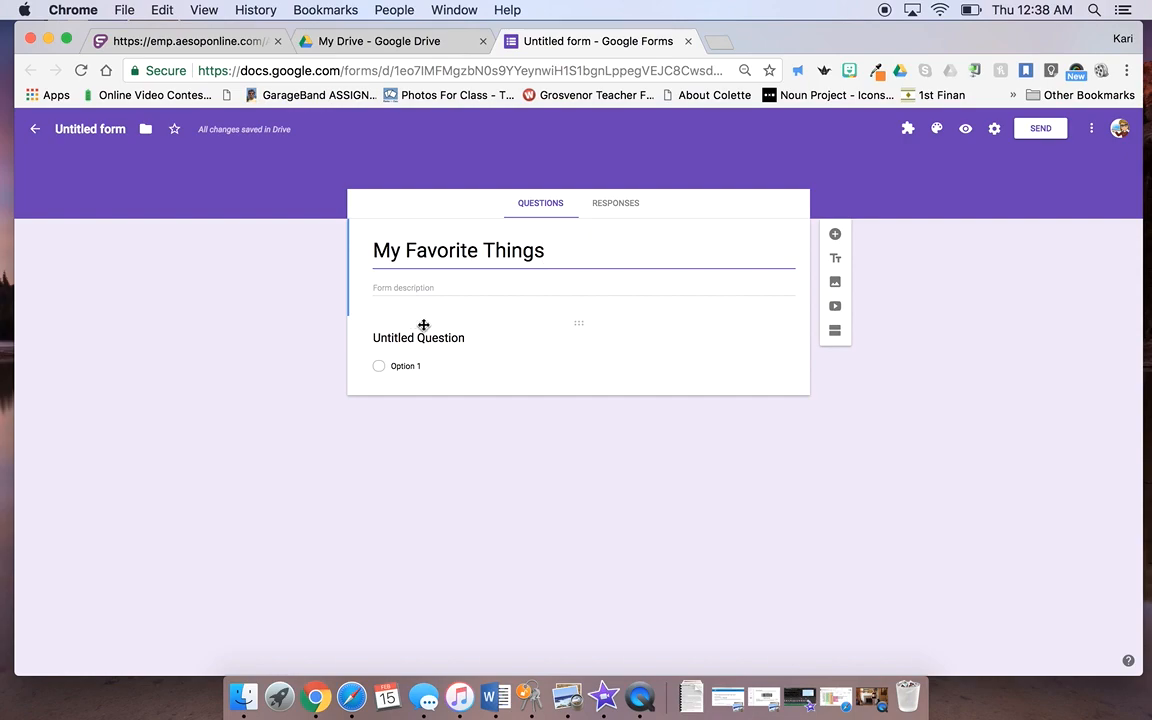
Step: Make the first question a short-answer 'Last Name, First Name' question
left_click(424, 341)
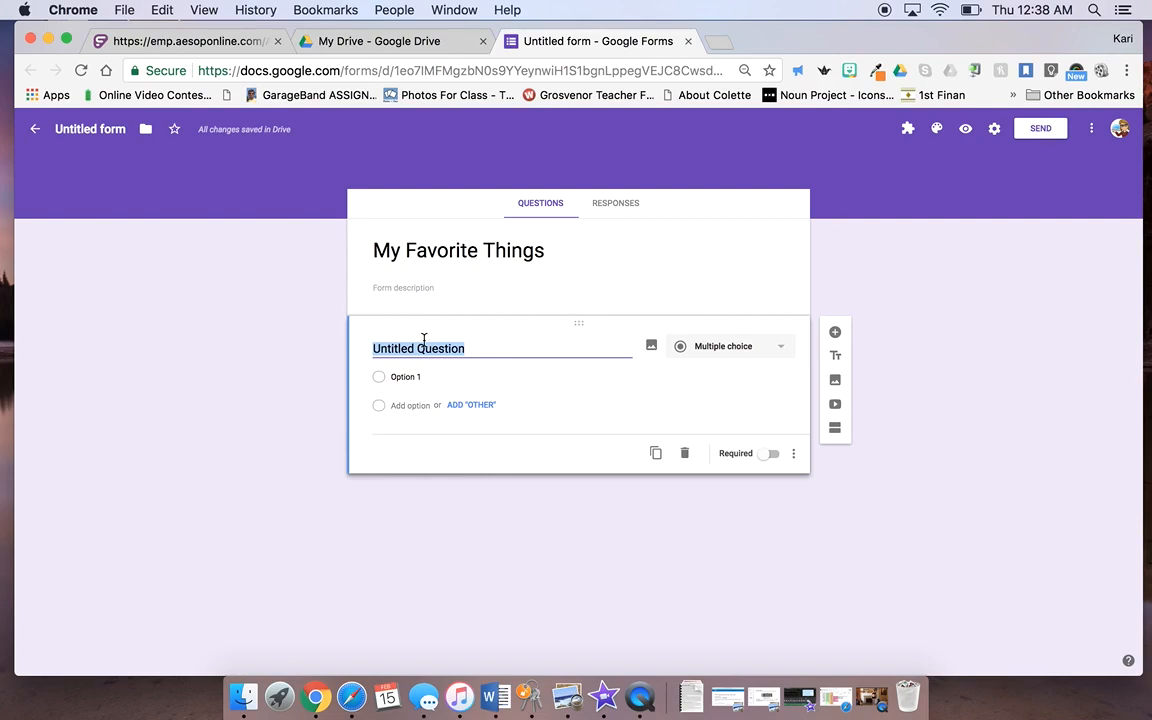
type("Last Name")
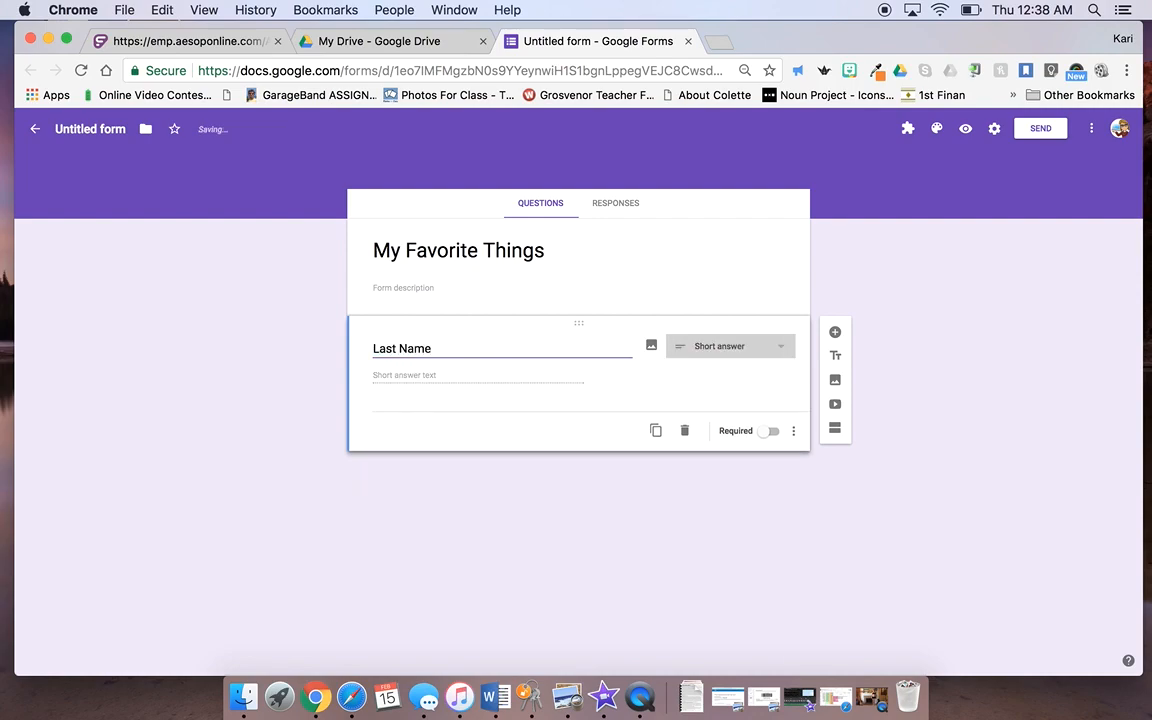
type(", First Name")
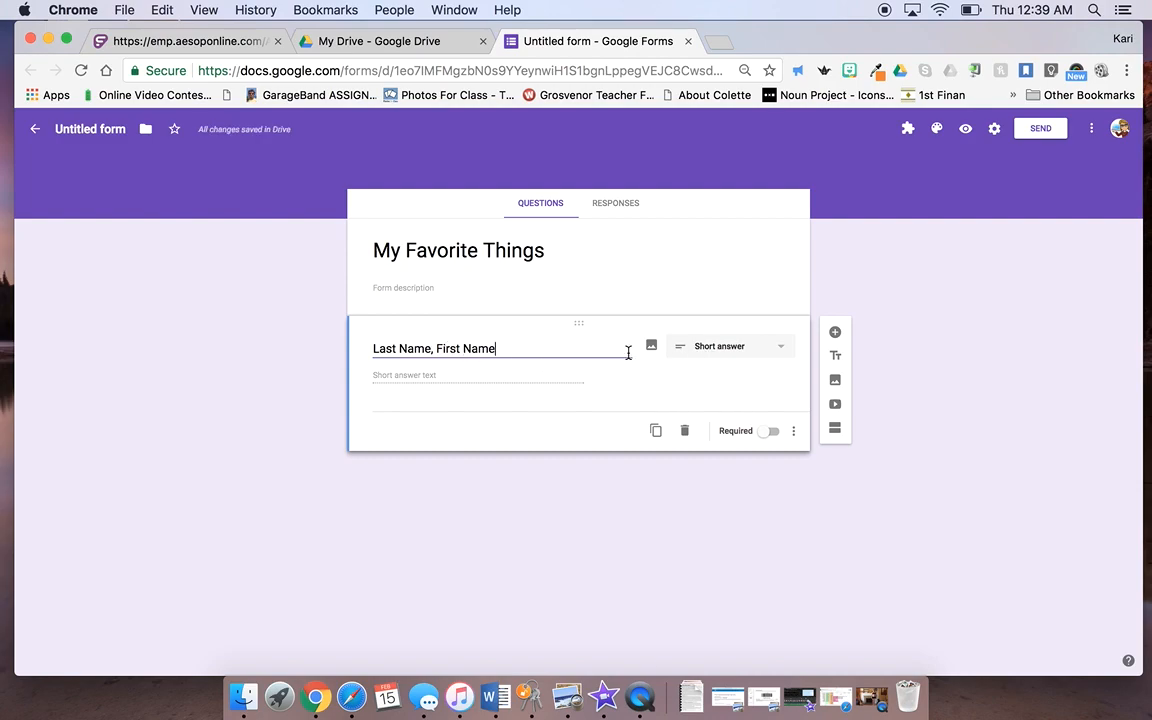
left_click(784, 350)
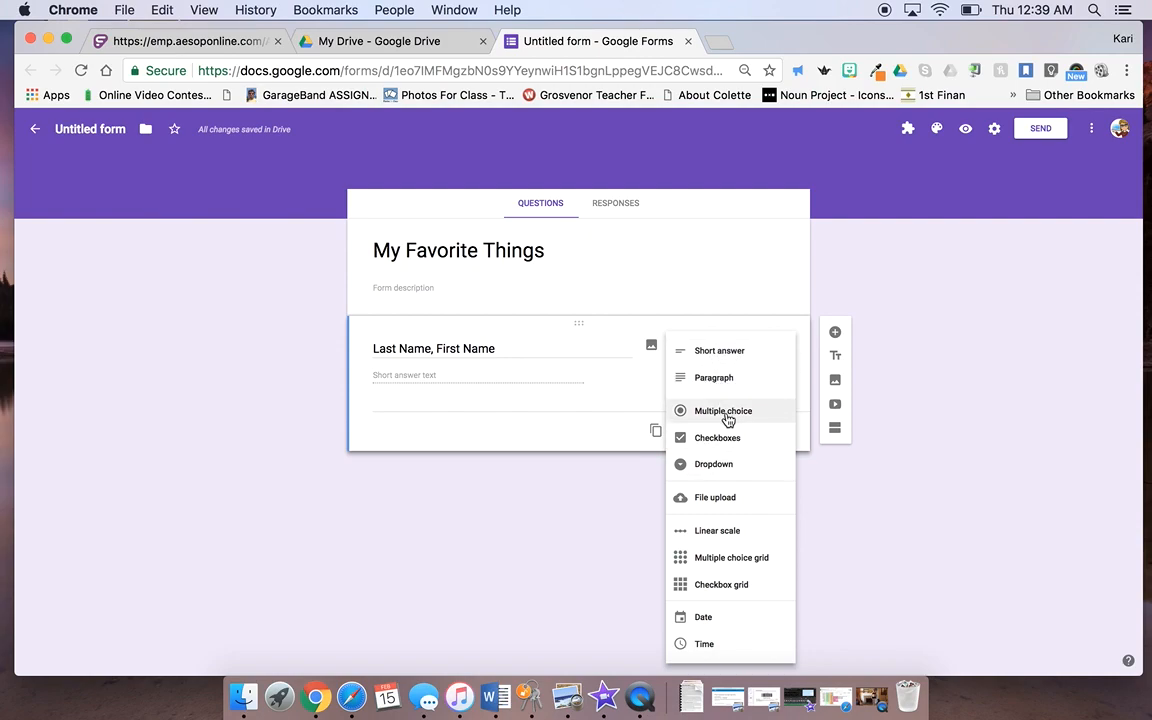
left_click(733, 355)
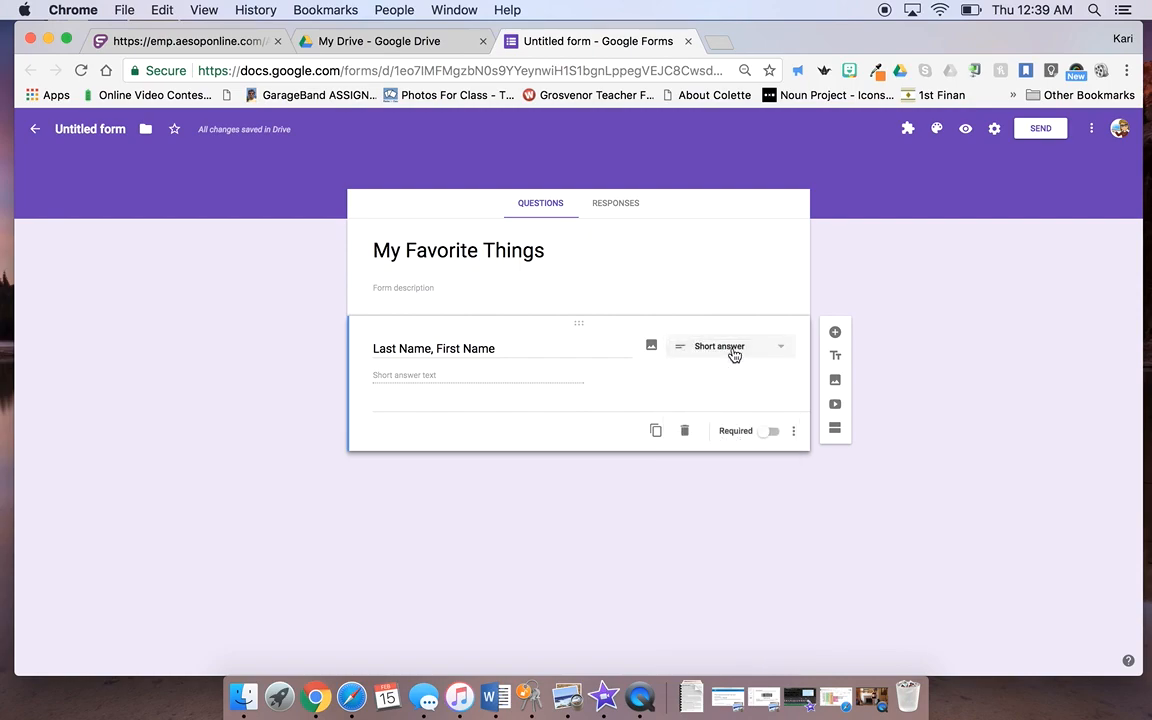
left_click(836, 333)
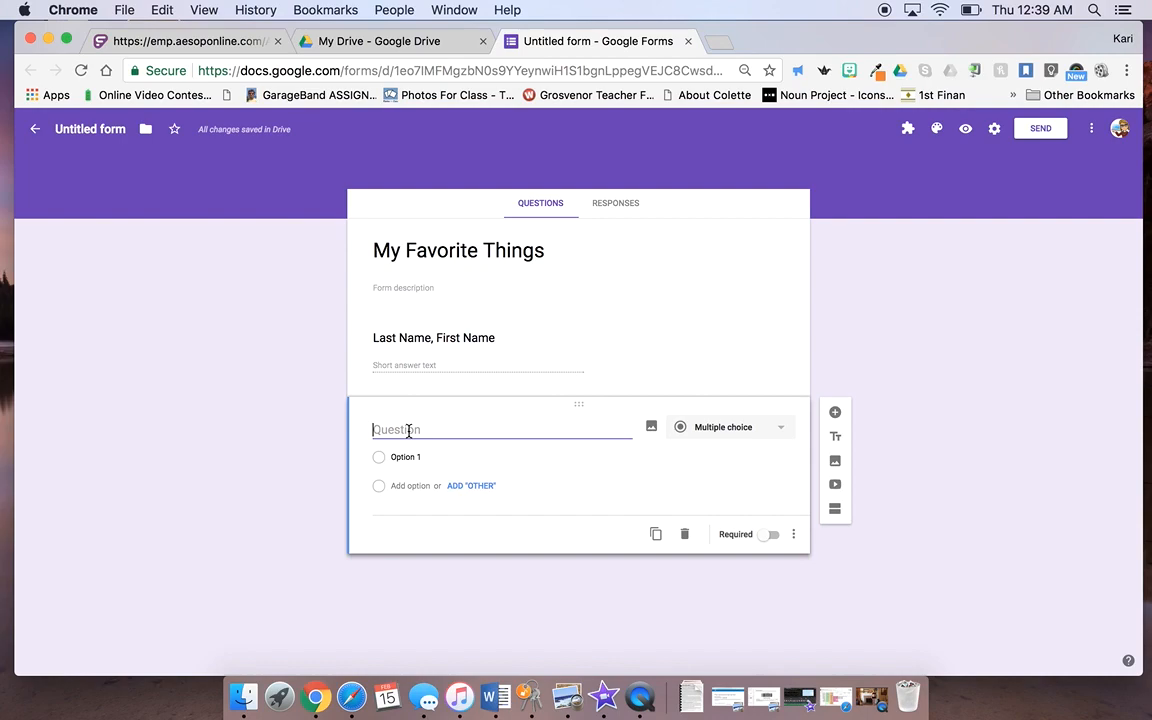
Step: Title the question 'What is your favorite animal?' with choices lion, giraffe, elephant, zebra
type("What is ")
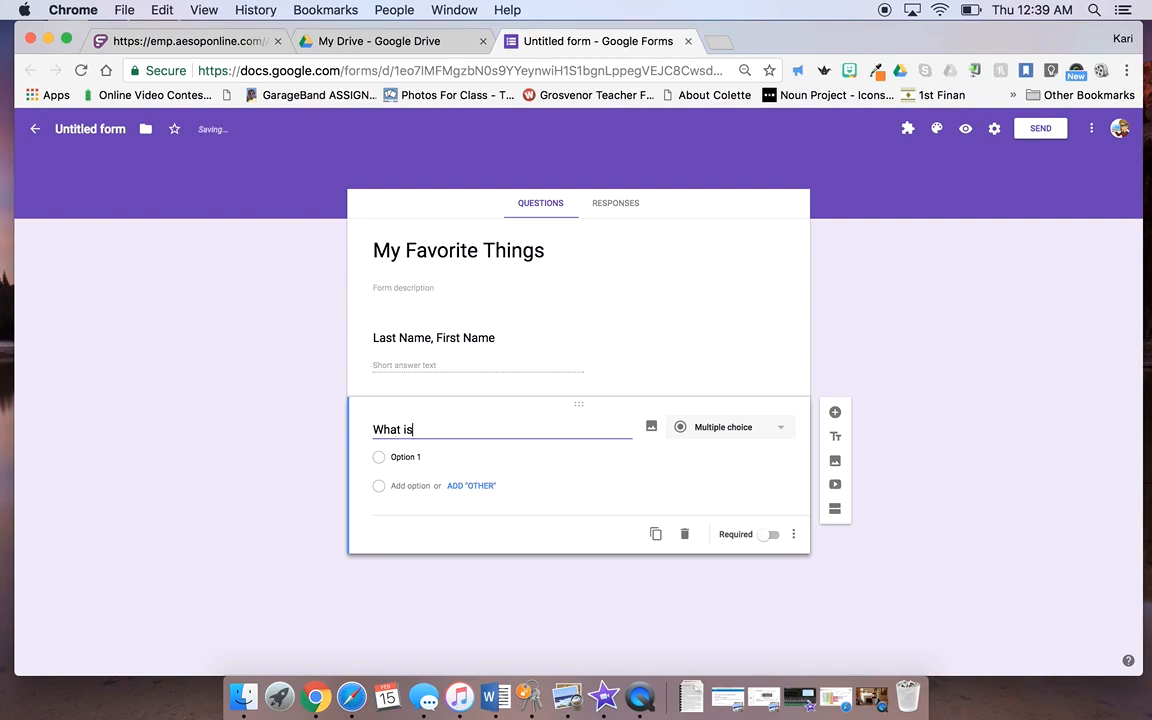
type("your favorite animal")
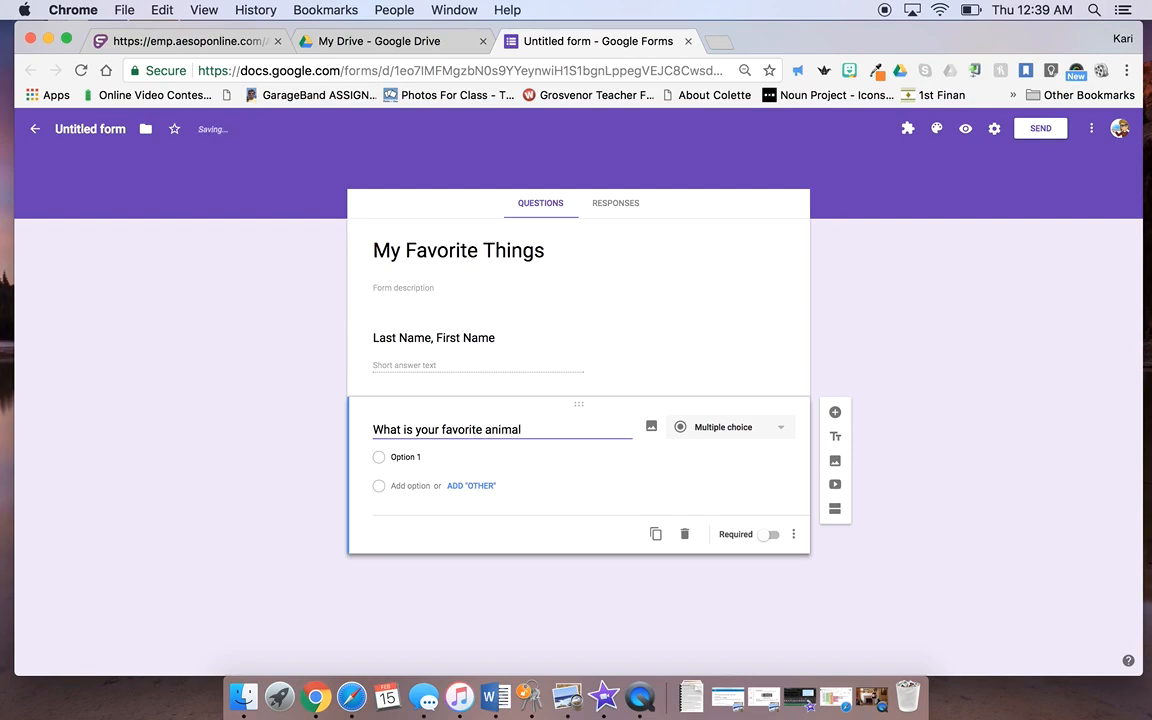
type("?")
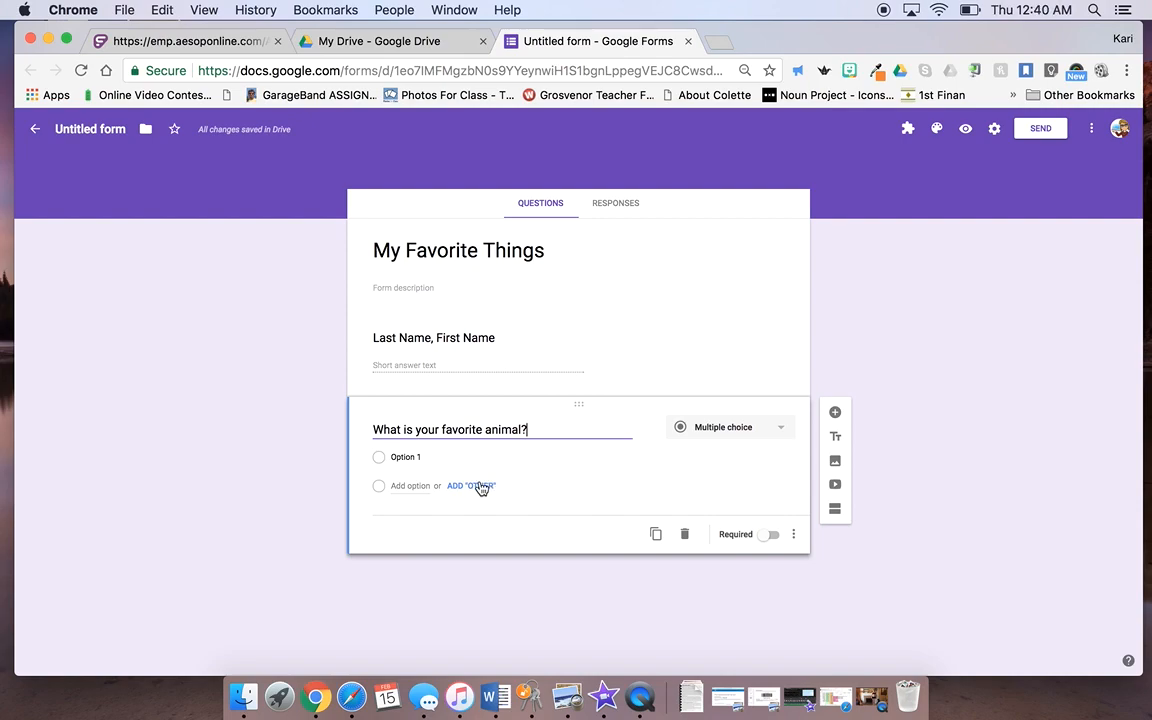
left_click(418, 460)
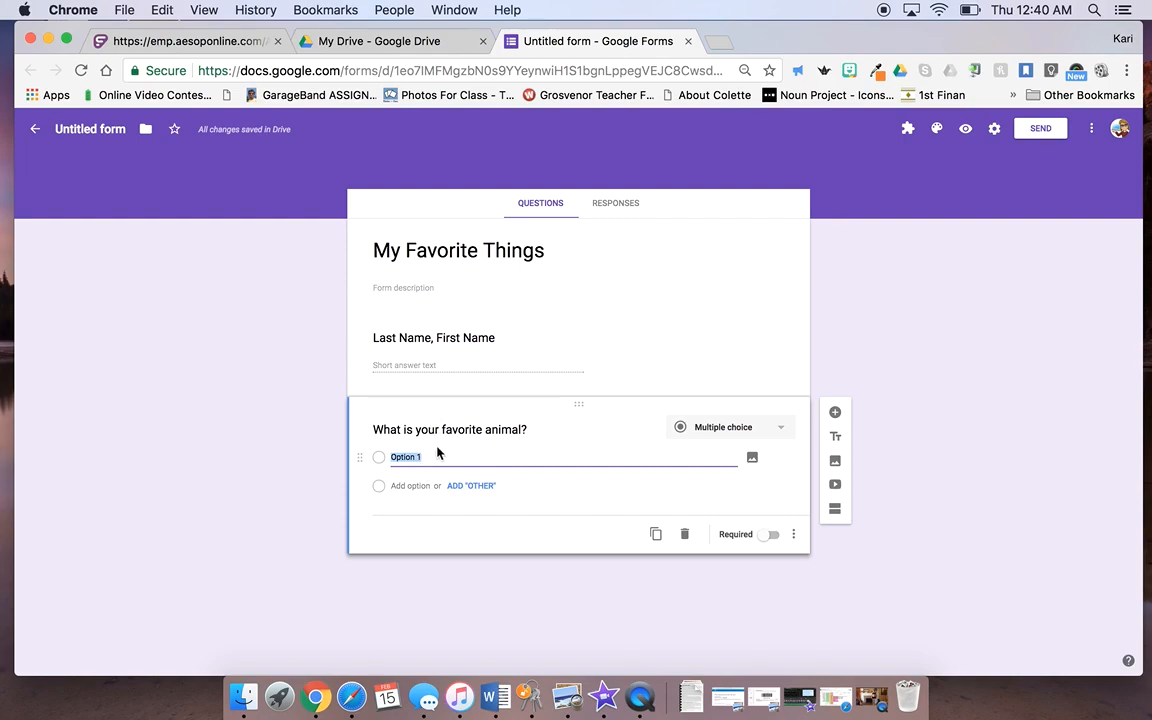
type("lion")
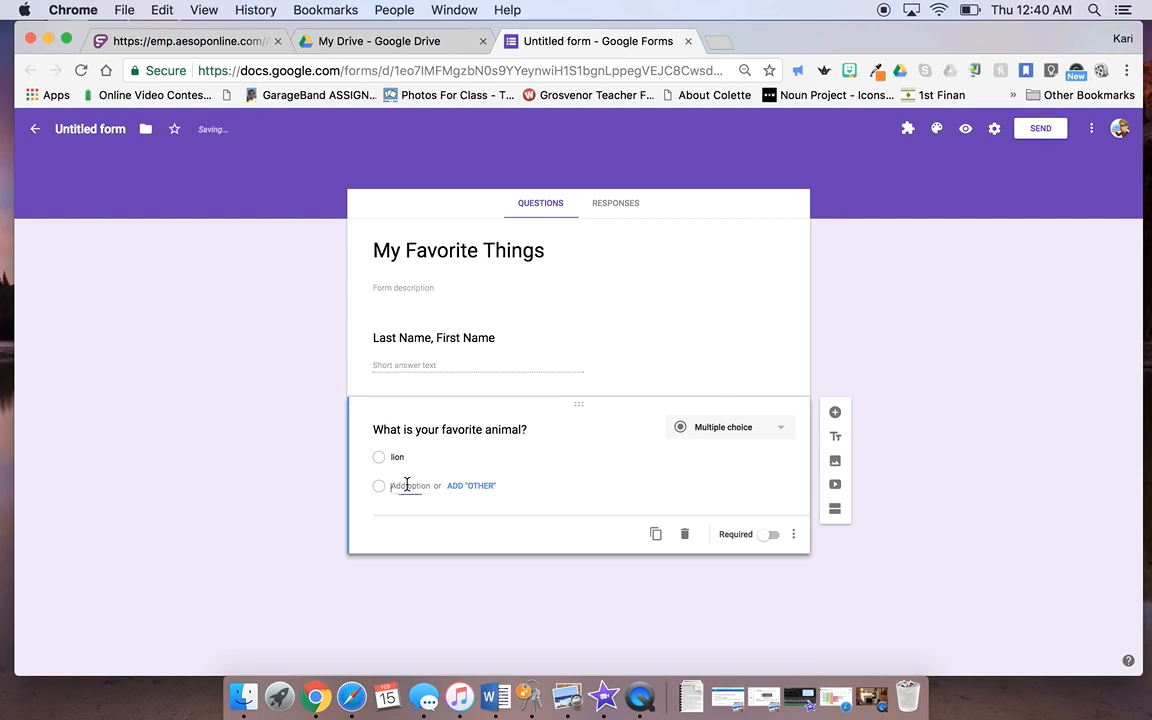
left_click(408, 485)
type("d")
type("iraf")
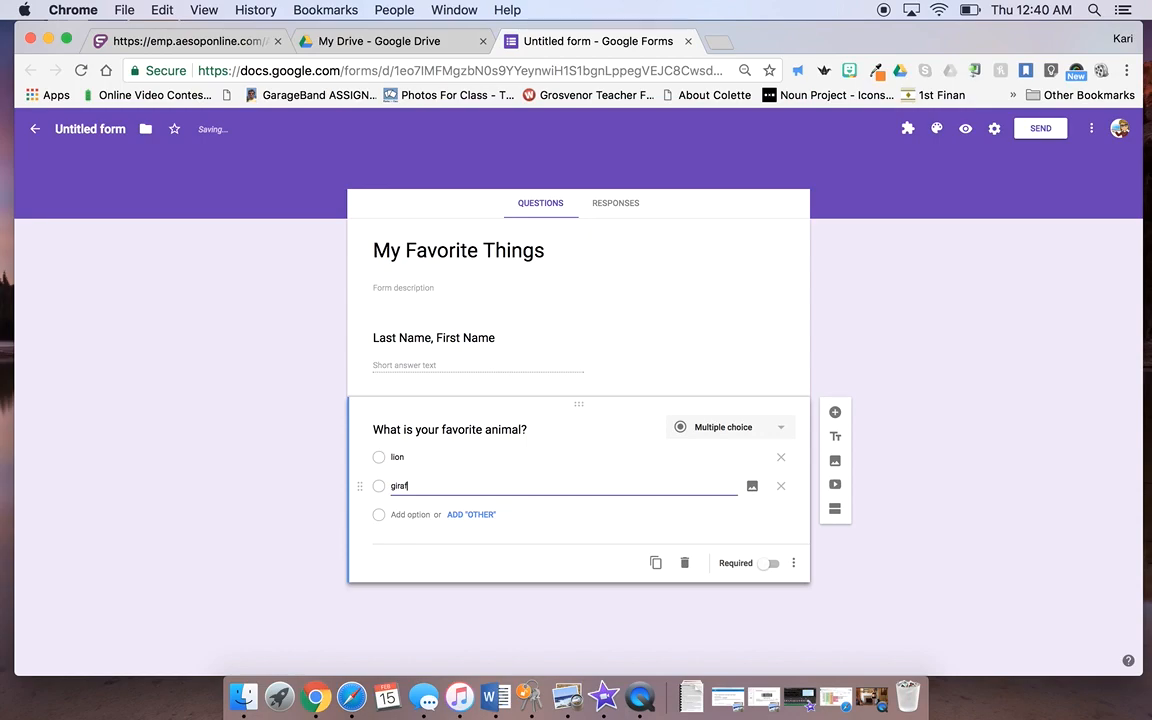
type("fe")
left_click(410, 514)
type("eleph")
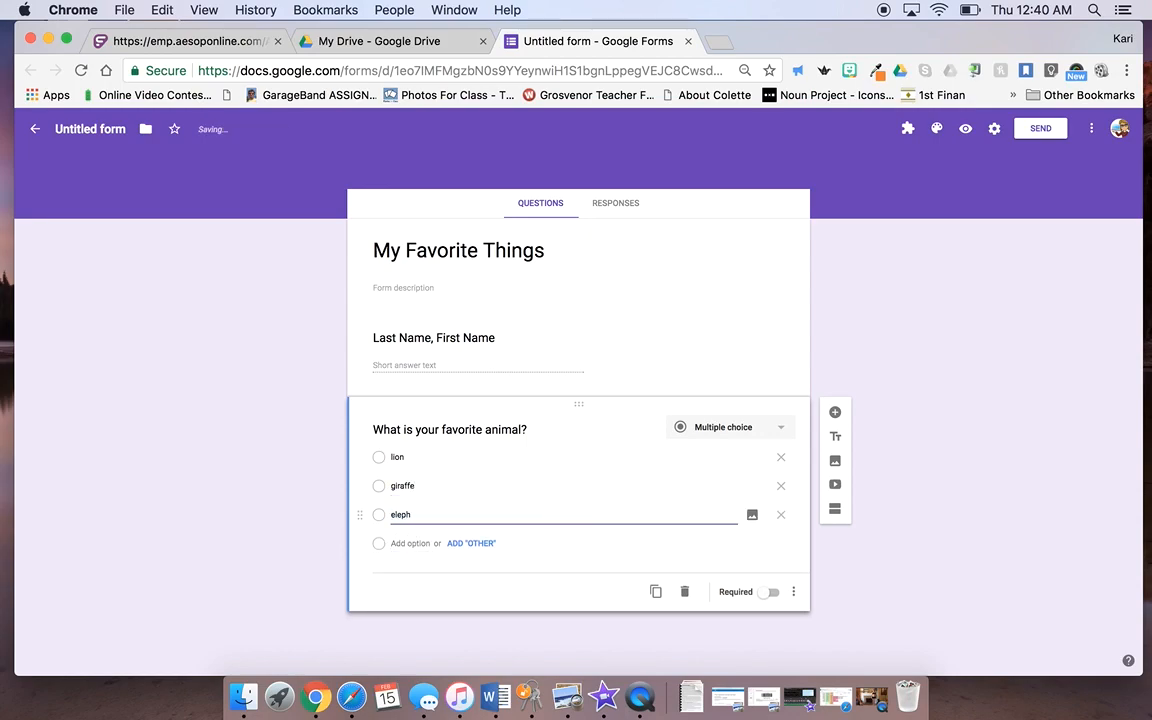
type("ant")
left_click(412, 543)
type("zebra")
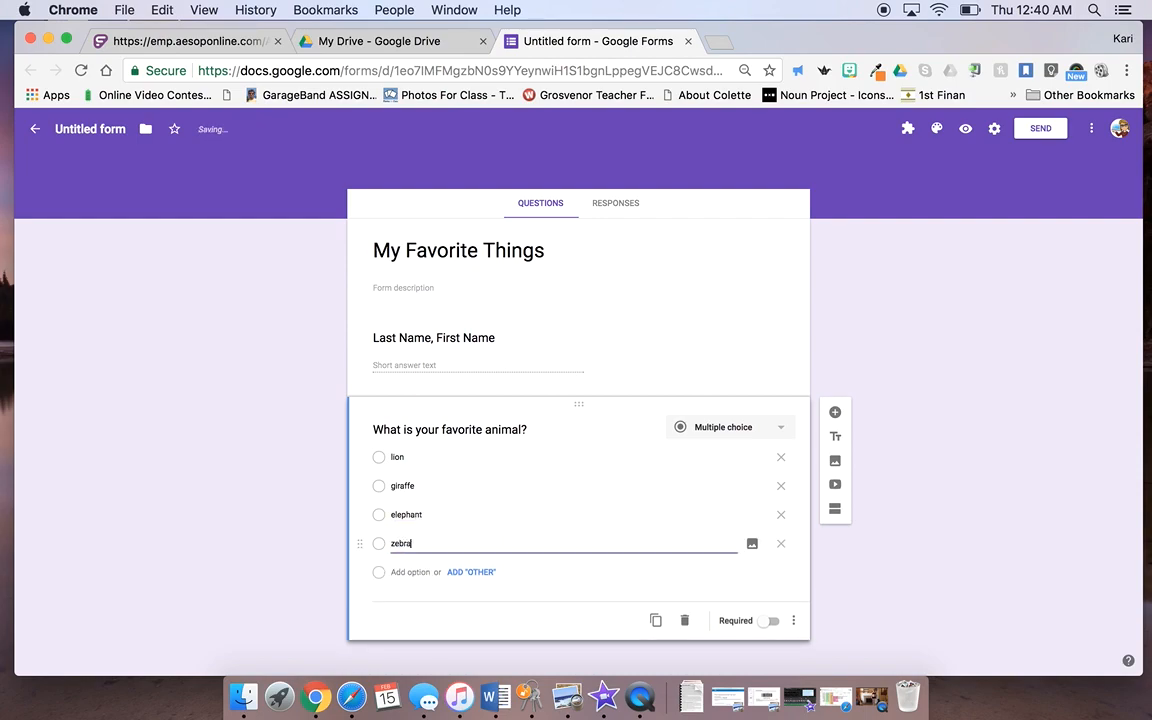
Step: Add the choices cheetah, rhino, monkey and an Other option
left_click(411, 572)
type("cheetah")
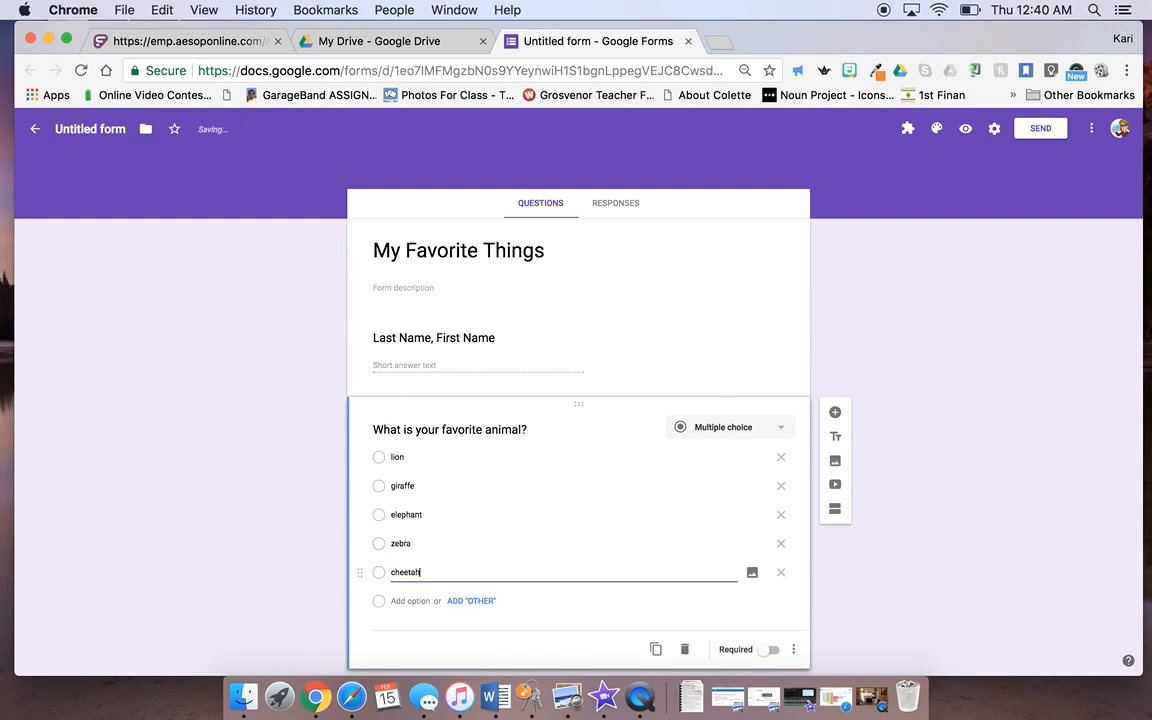
left_click(410, 602)
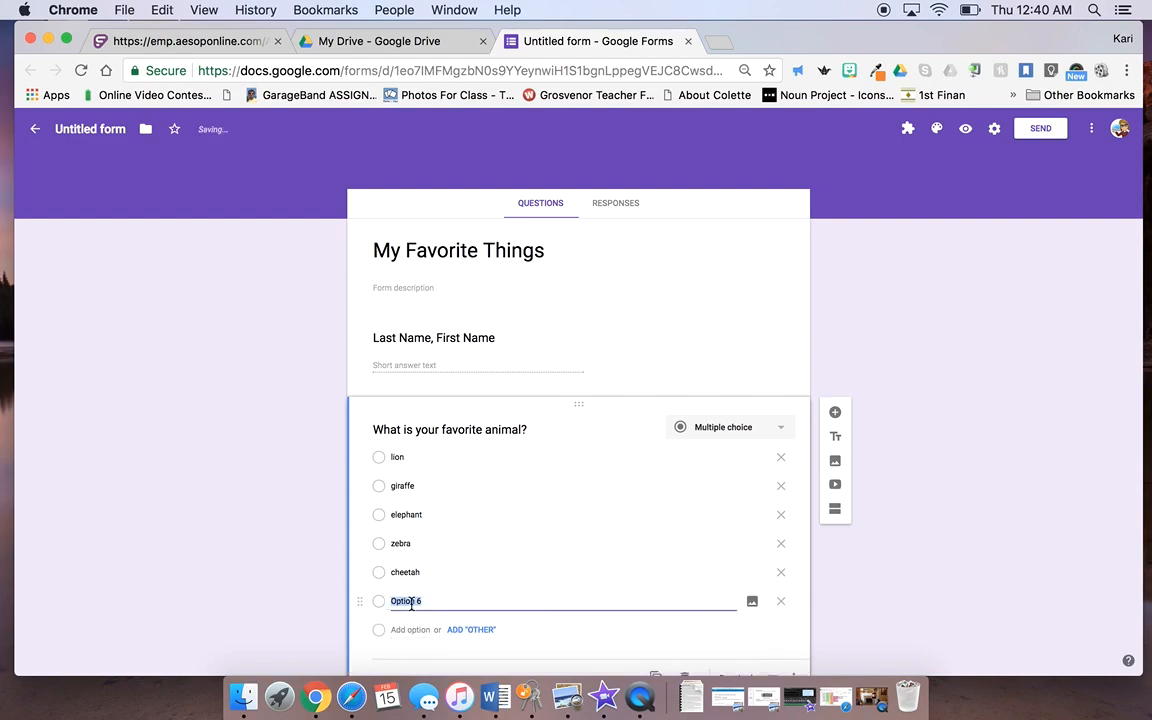
type("rhino")
left_click(413, 629)
type("monkey")
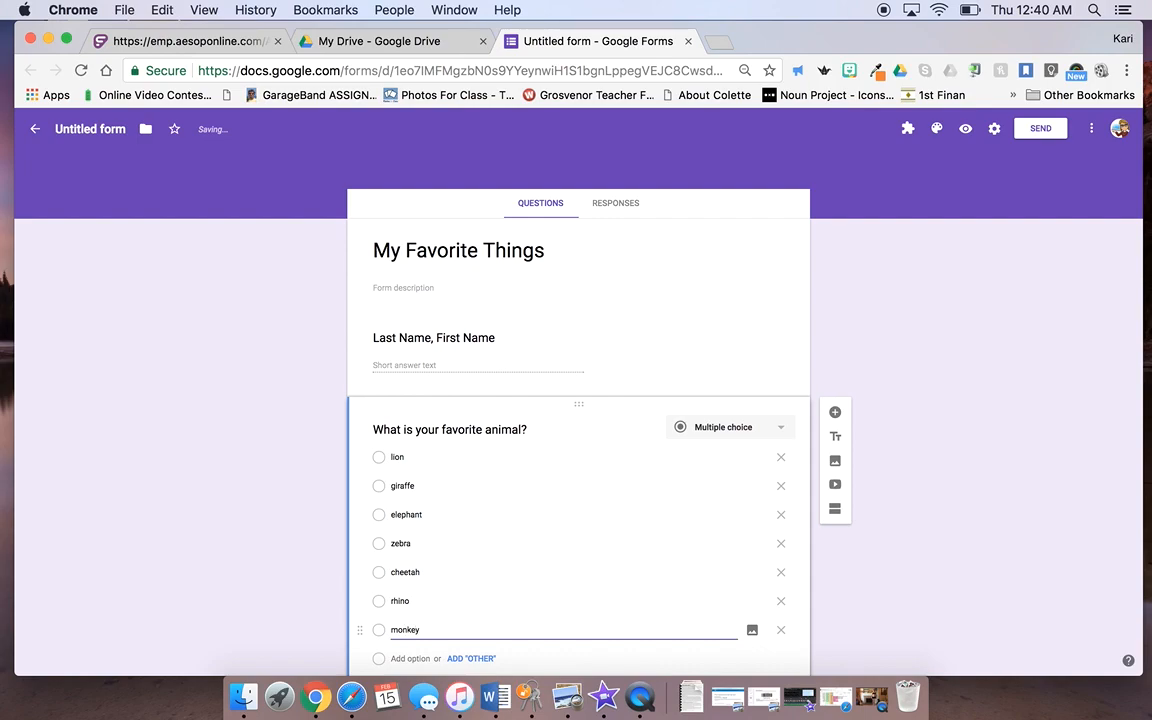
scroll(486, 607, "down", 2)
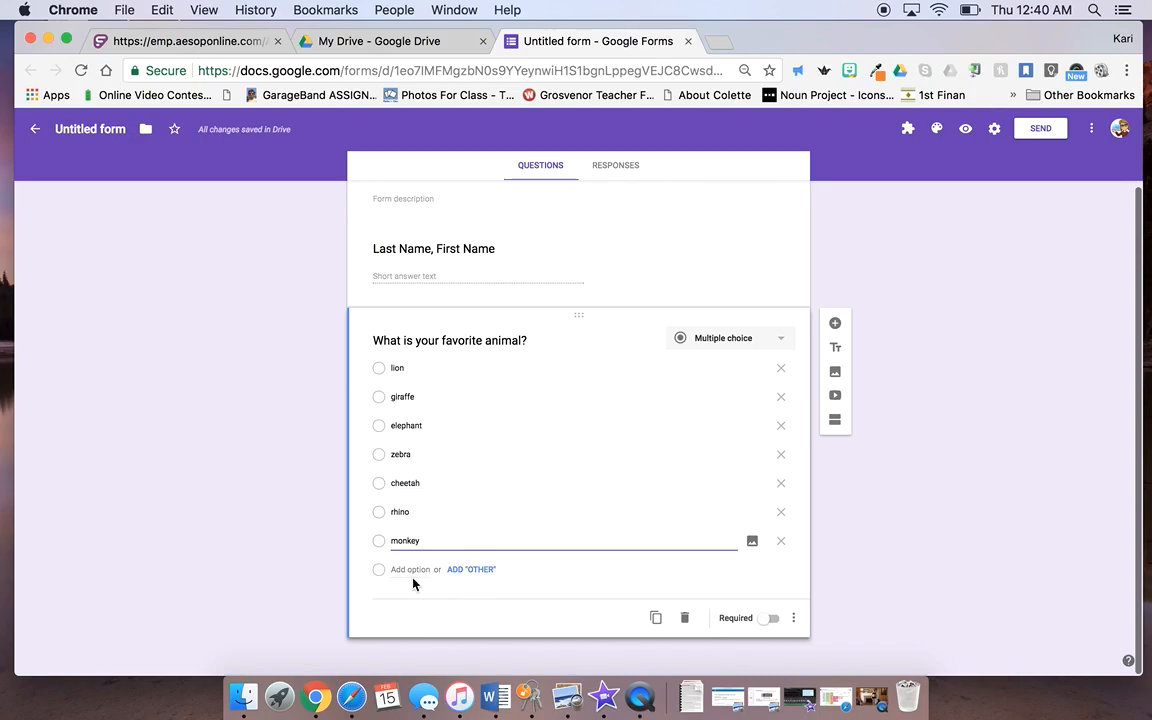
left_click(474, 572)
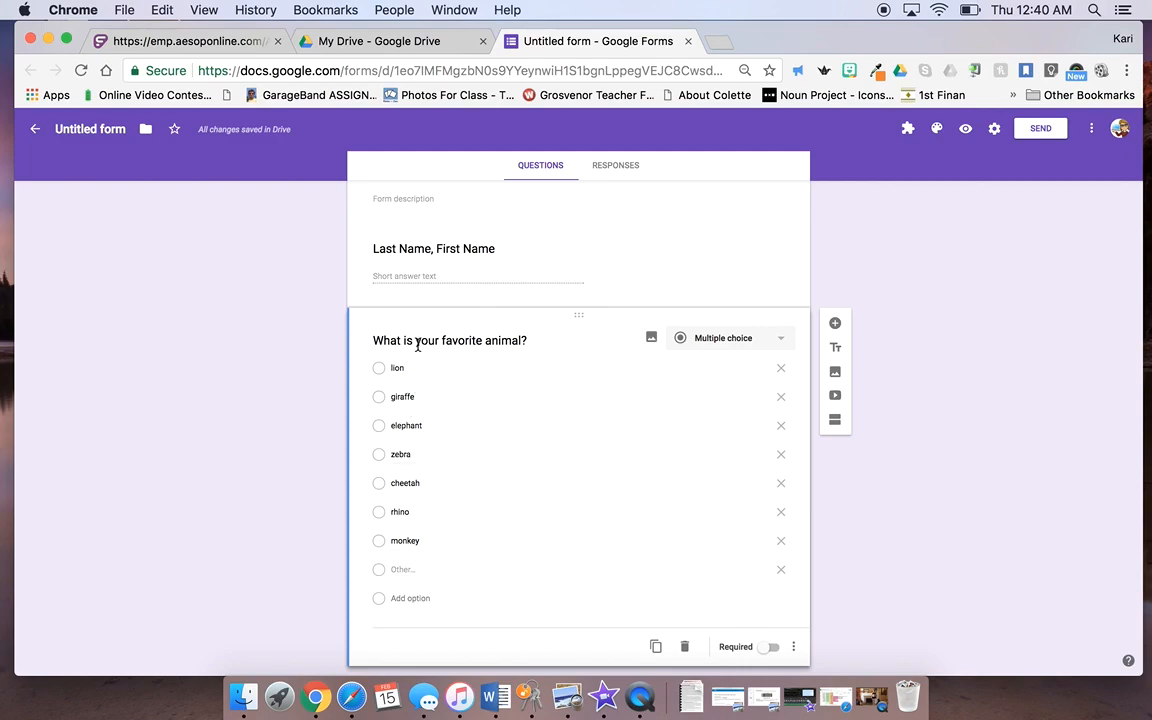
Step: Reword the question to 'What is your favorite wild animal?' and make it required
left_click(488, 340)
left_click(488, 340)
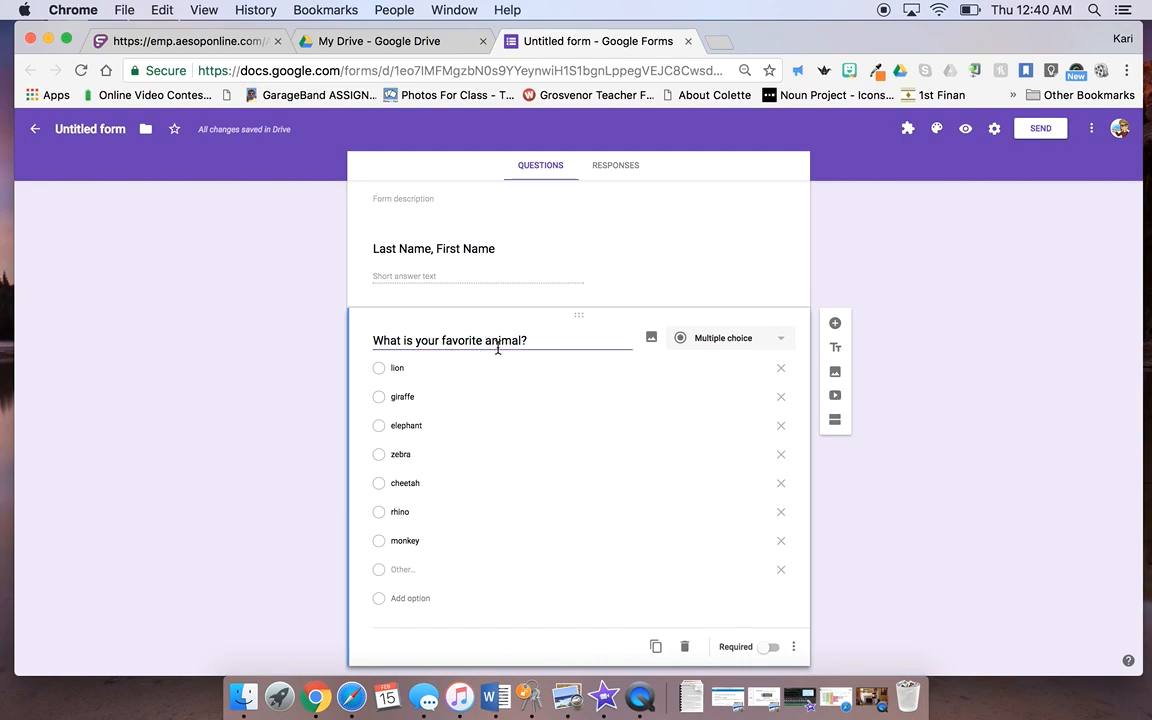
type("wild")
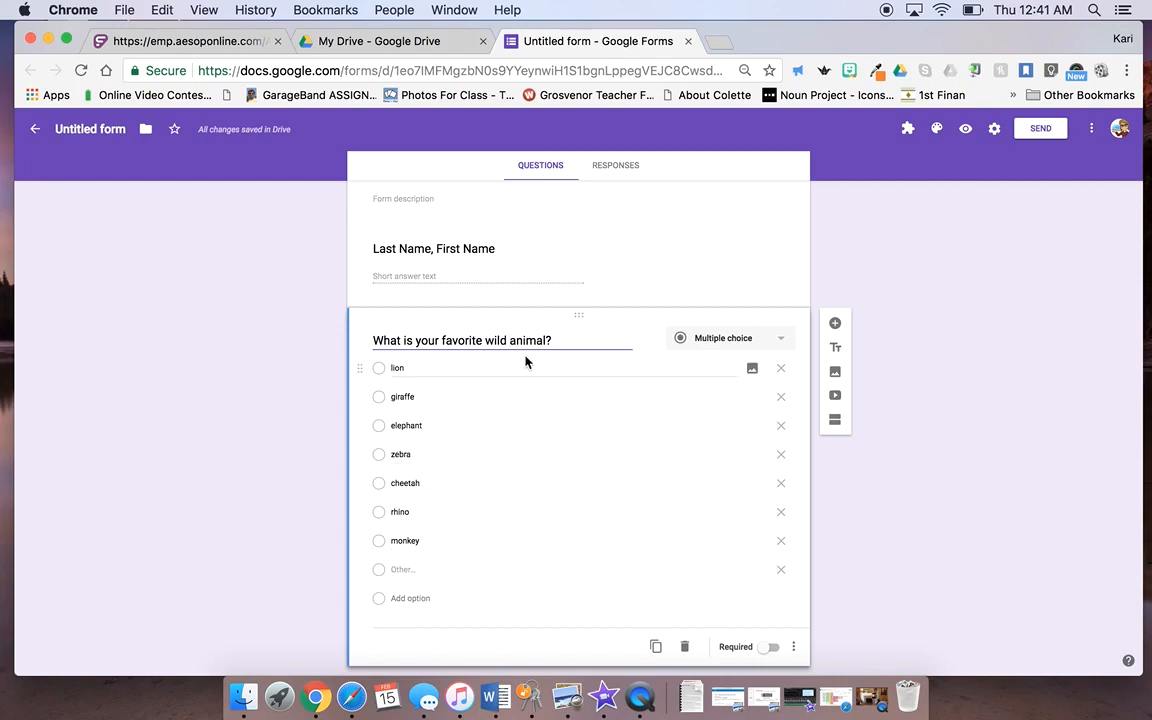
left_click(771, 649)
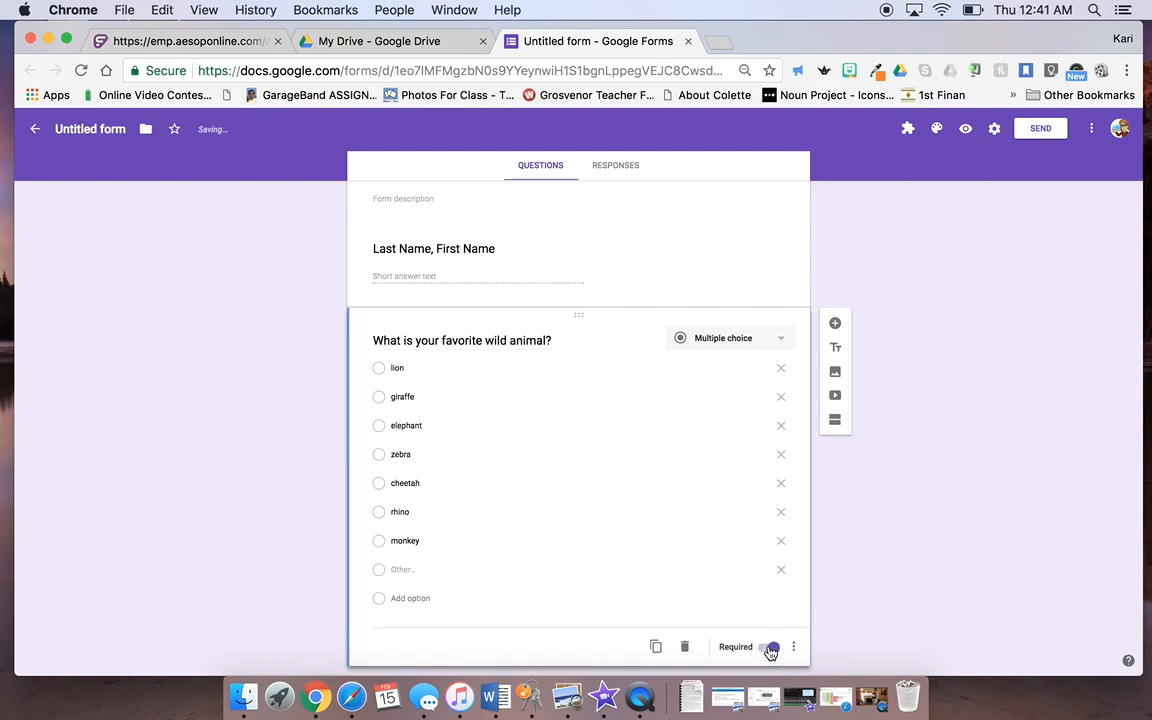
Step: Make the Last Name, First Name question required as well
left_click(733, 267)
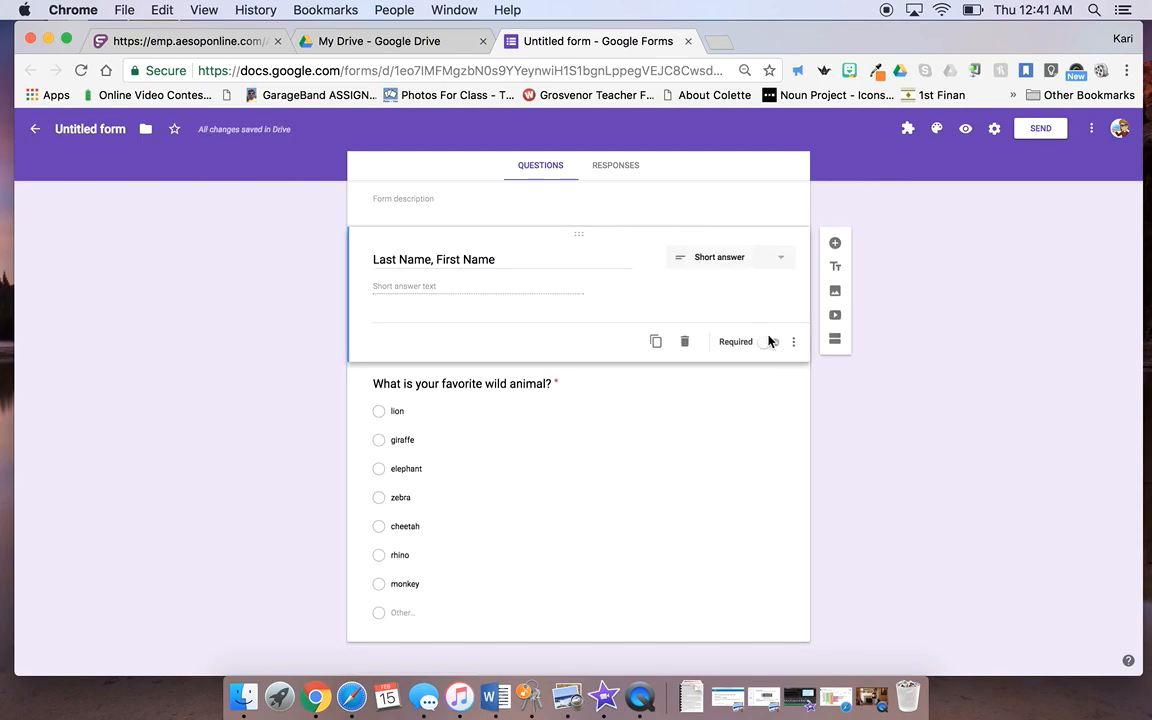
left_click(770, 343)
left_click(679, 512)
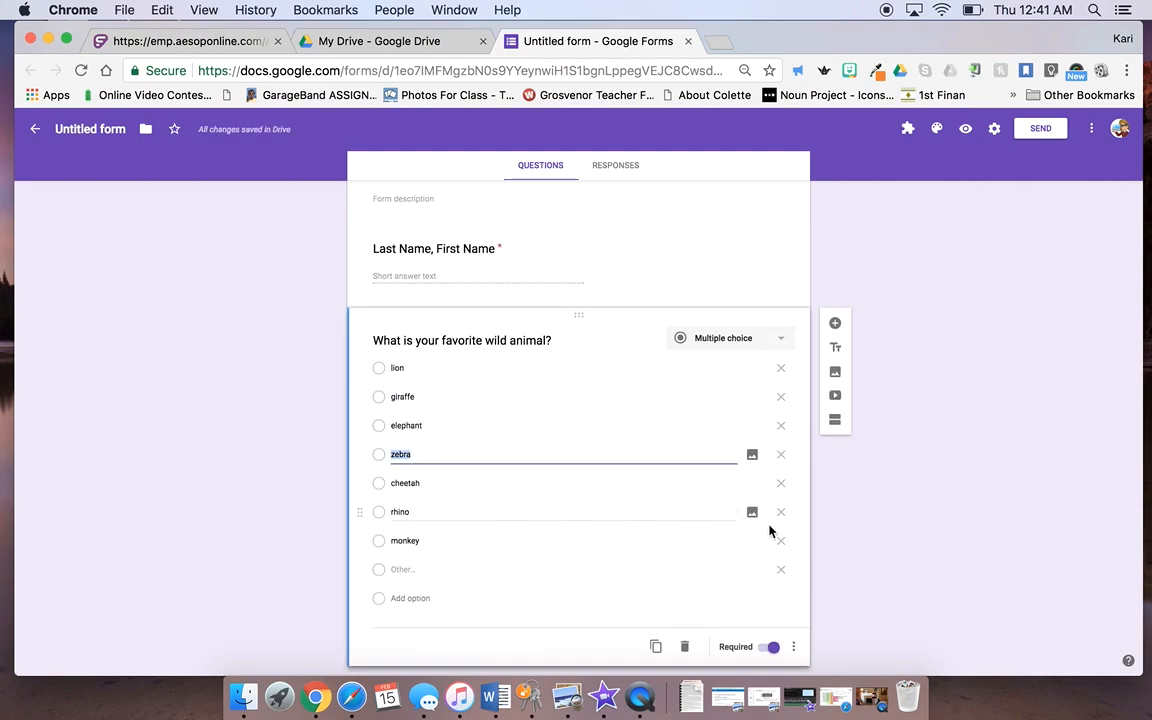
left_click(835, 328)
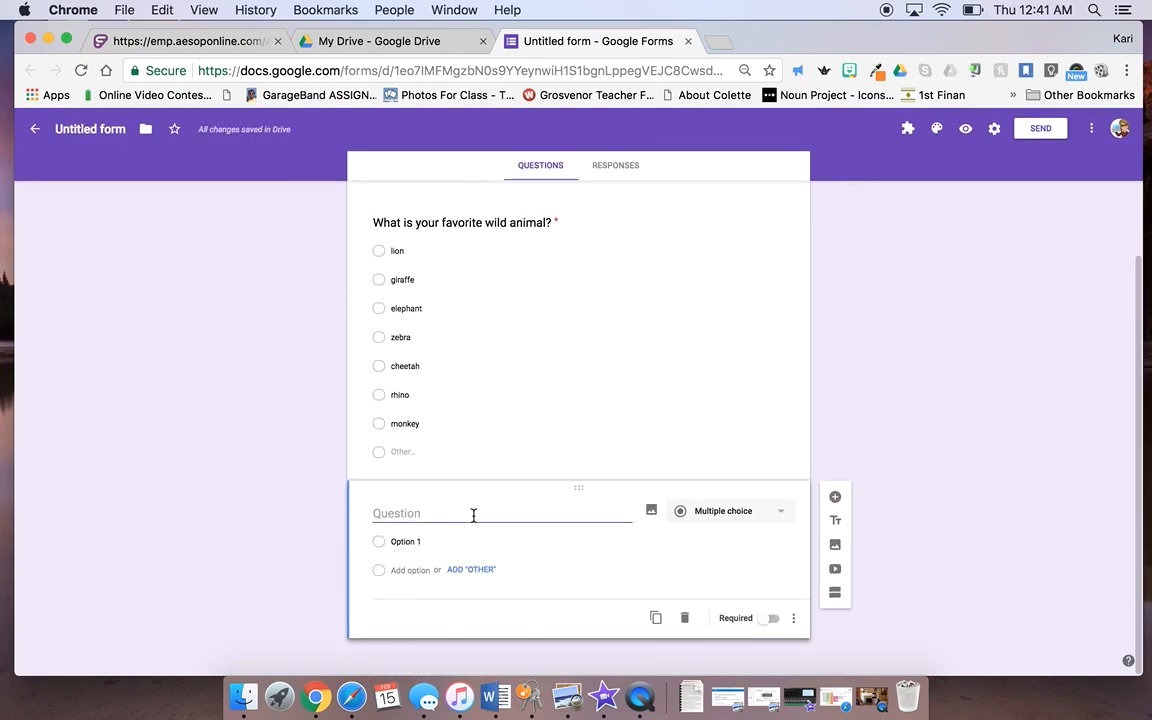
Step: Add a linear scale question 'In the scale below, how much do you like elephants?'
left_click(473, 515)
type("In the")
type("sc")
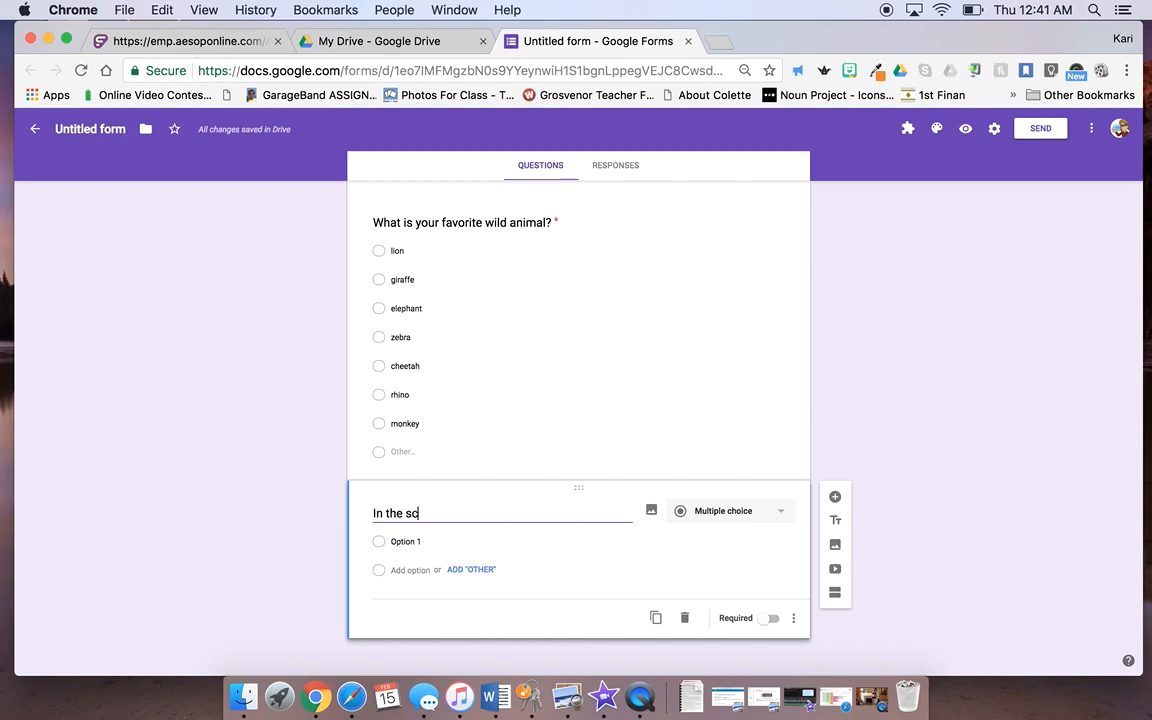
type("ale bel")
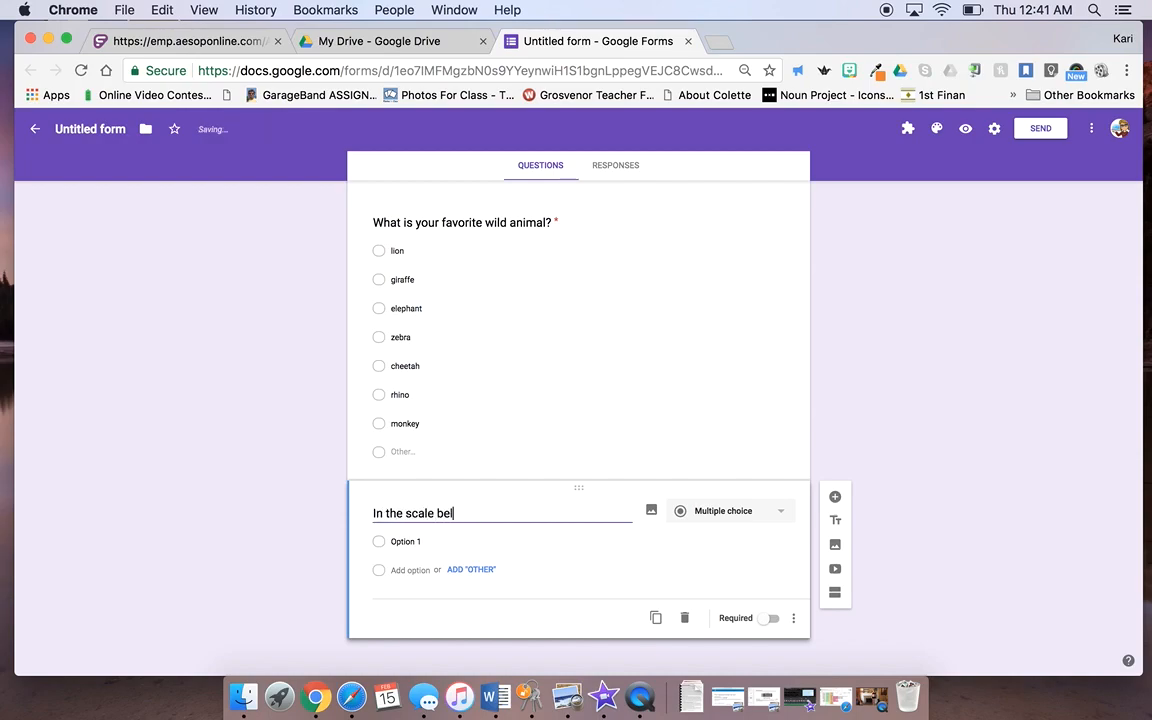
type("ow, how much do y")
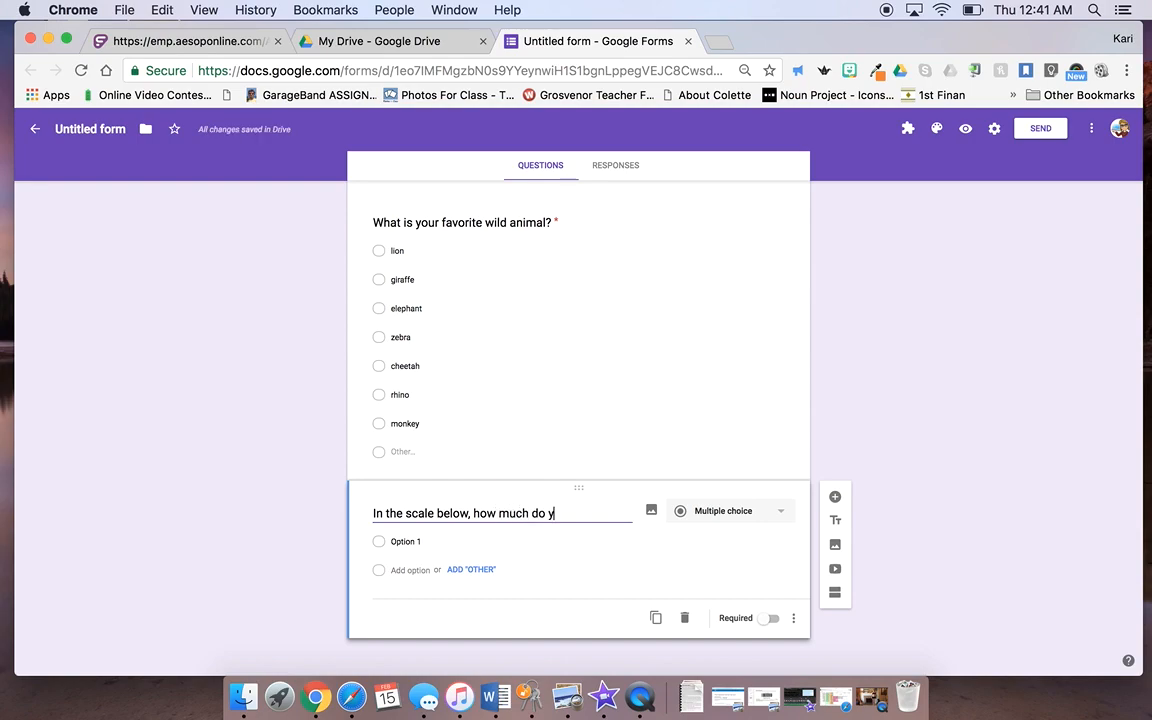
type("ou like elephants?")
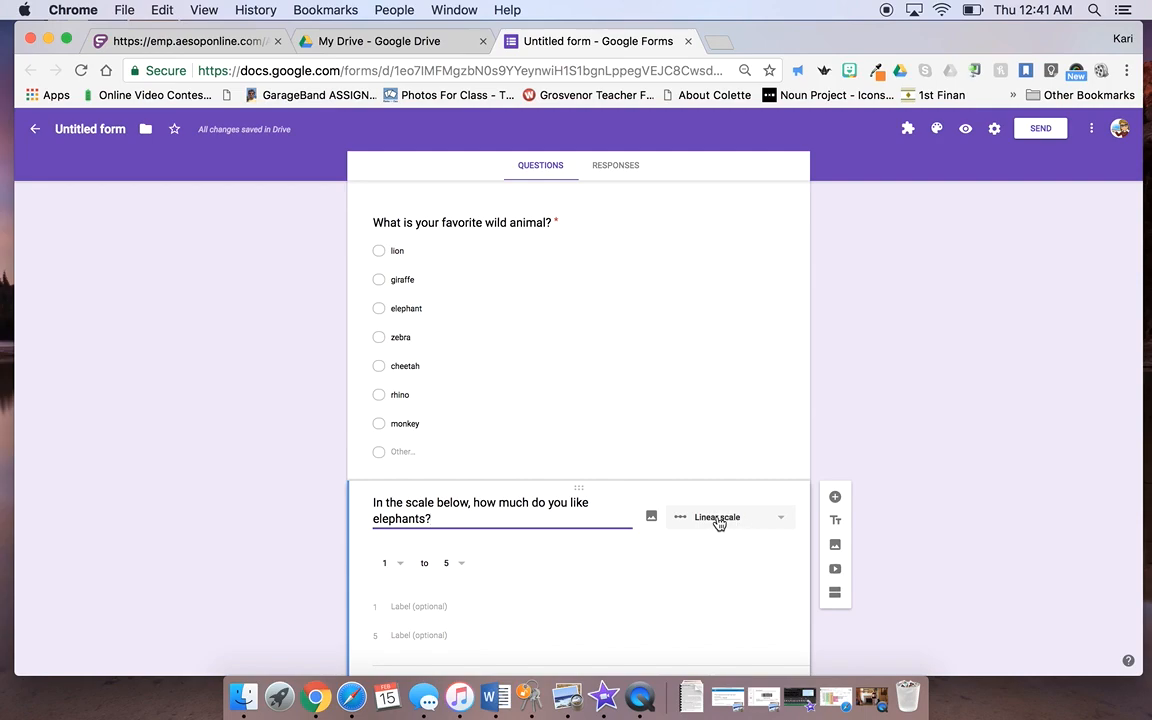
left_click(783, 522)
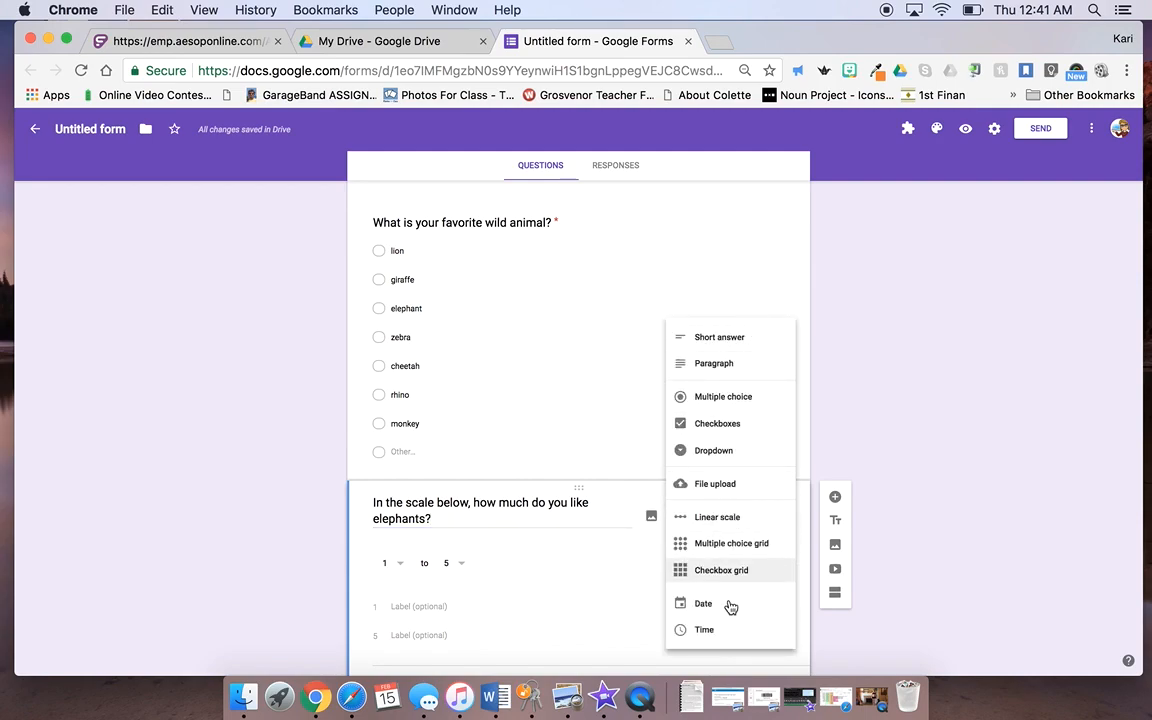
left_click(735, 516)
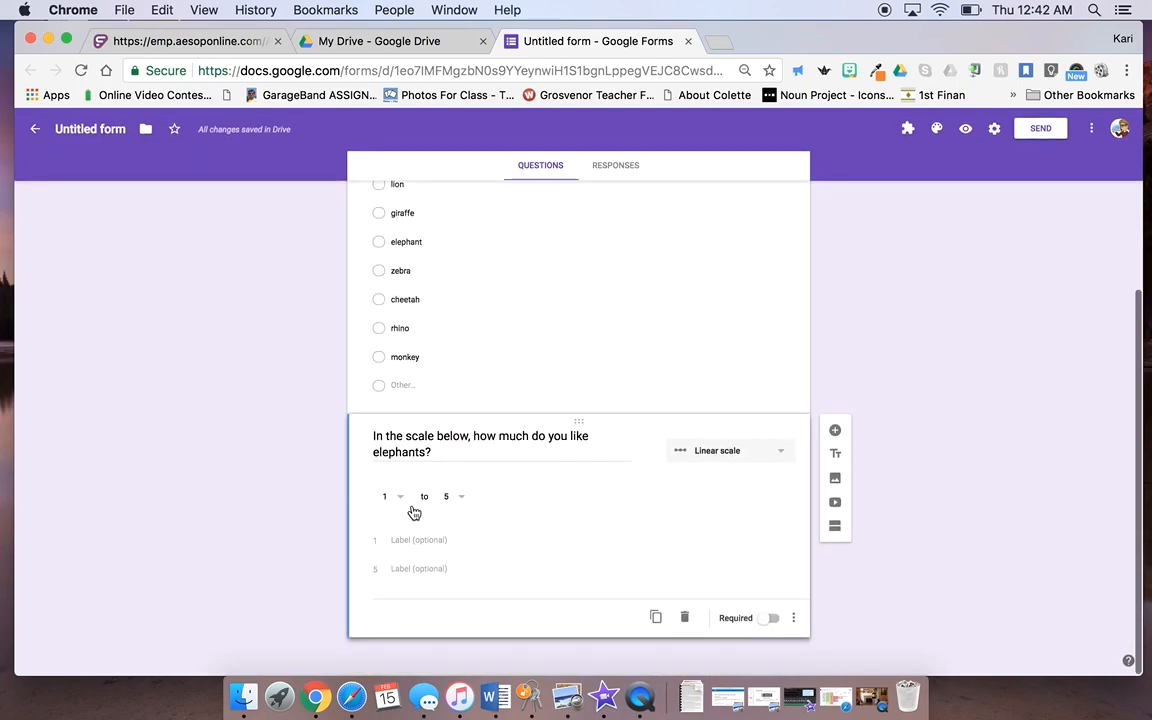
Step: Label the low end as disliking elephants, the high end 'They are the best creatures on earth', and require it
left_click(407, 543)
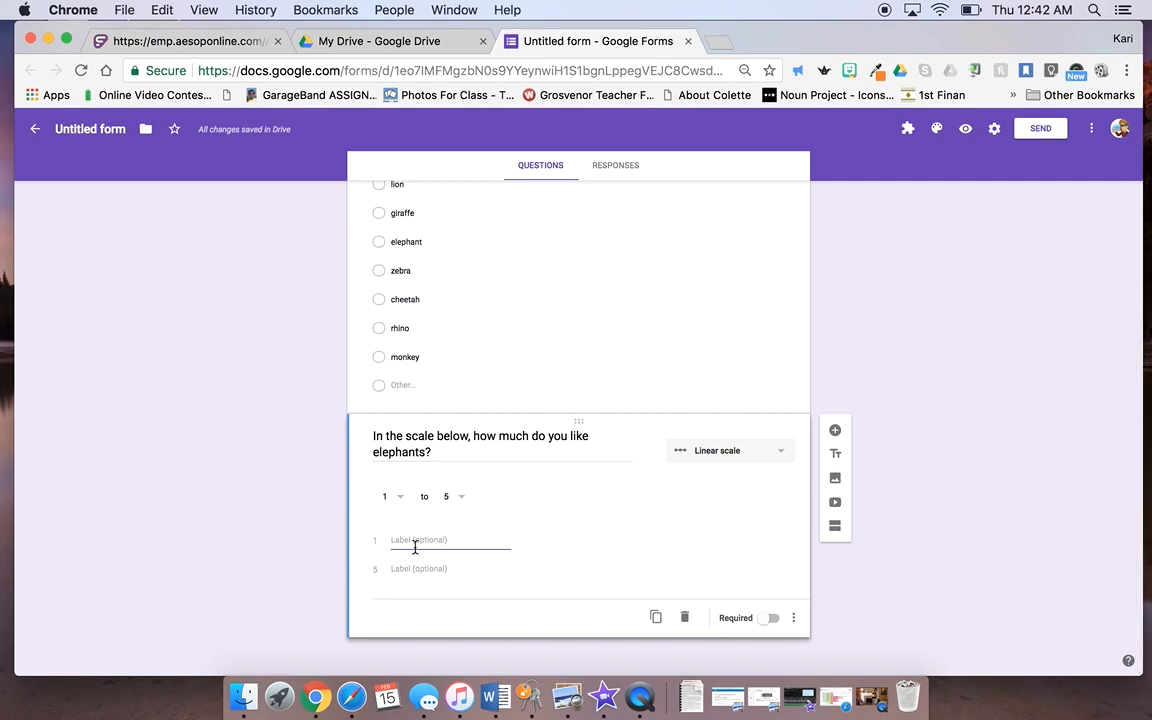
type("don")
key("BackSpace")
type("I")
type("ants")
left_click(401, 569)
type("They are the")
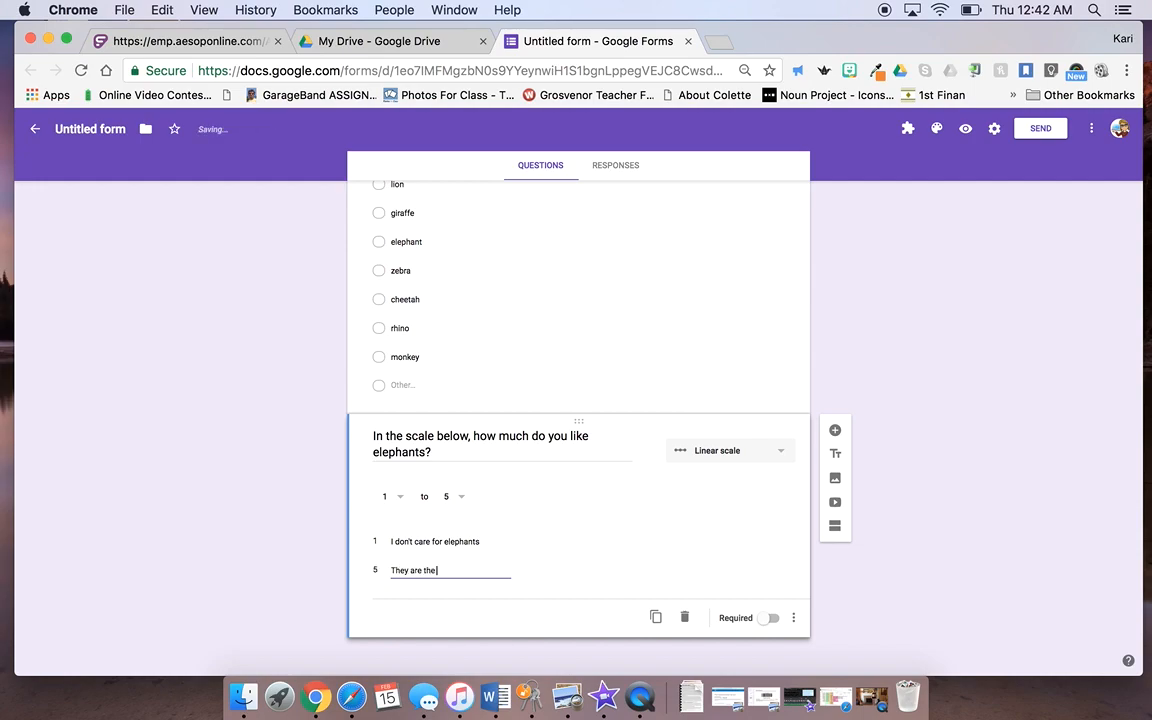
type(" best creatures on earth!")
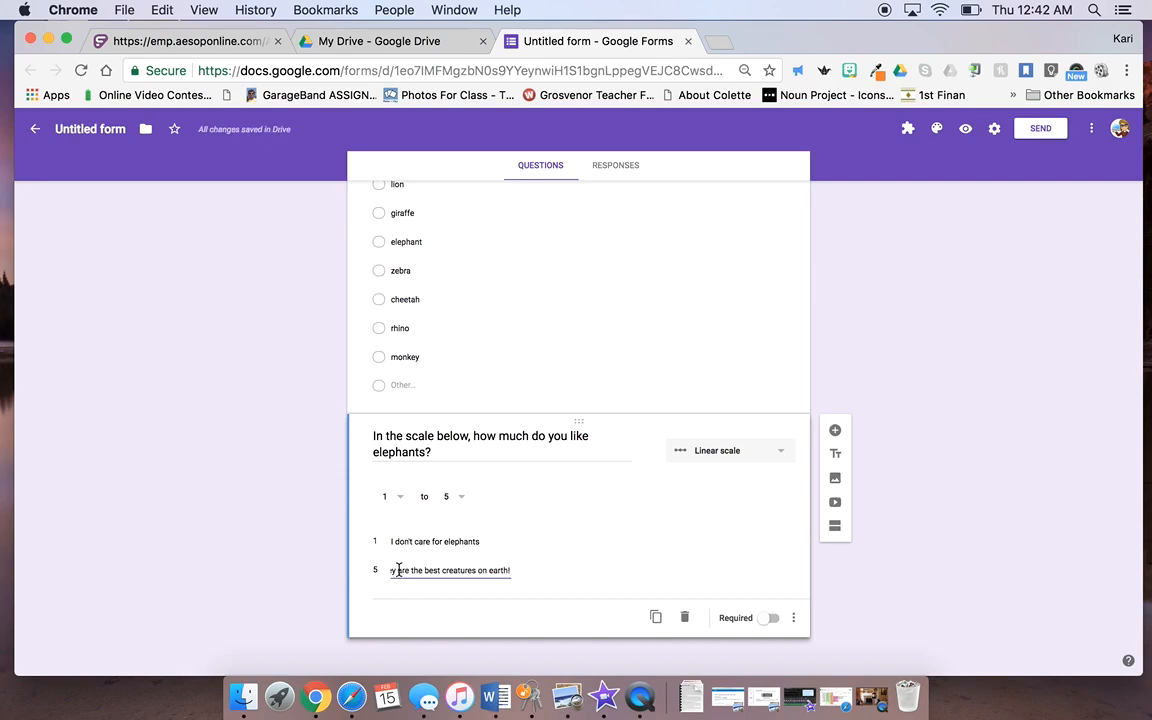
left_click(768, 619)
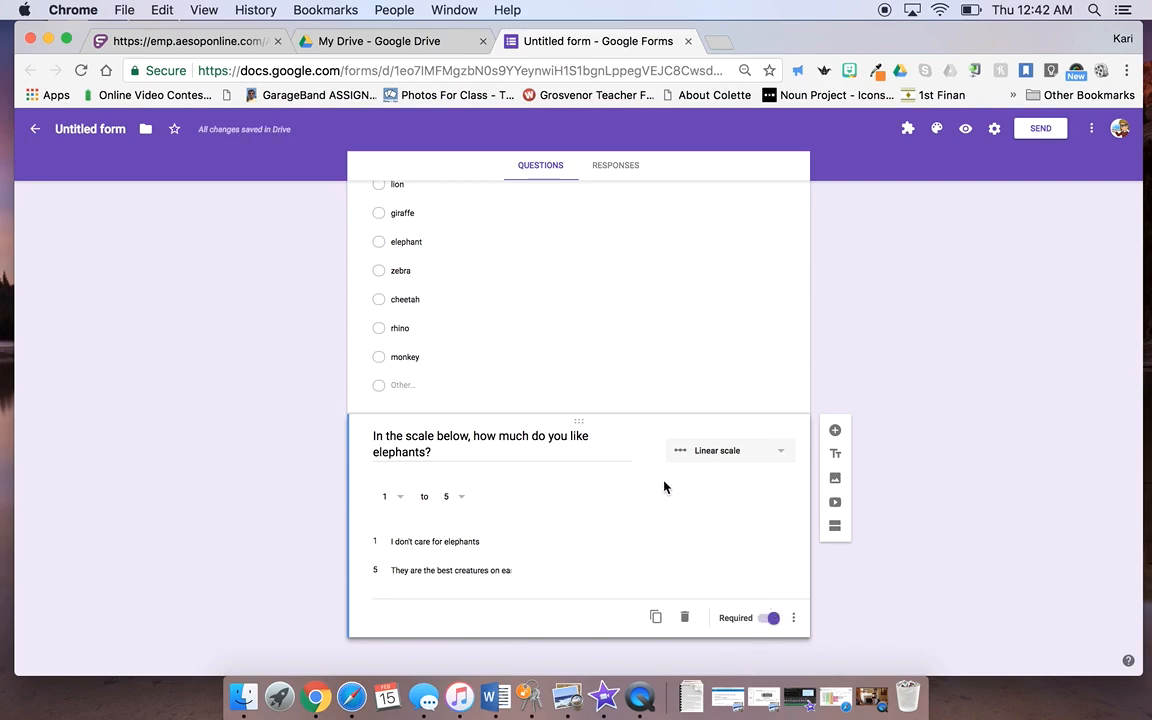
left_click(836, 432)
Step: Add the checkbox question 'What 3 qualities best describe you?'
scroll(582, 432, "down", 2)
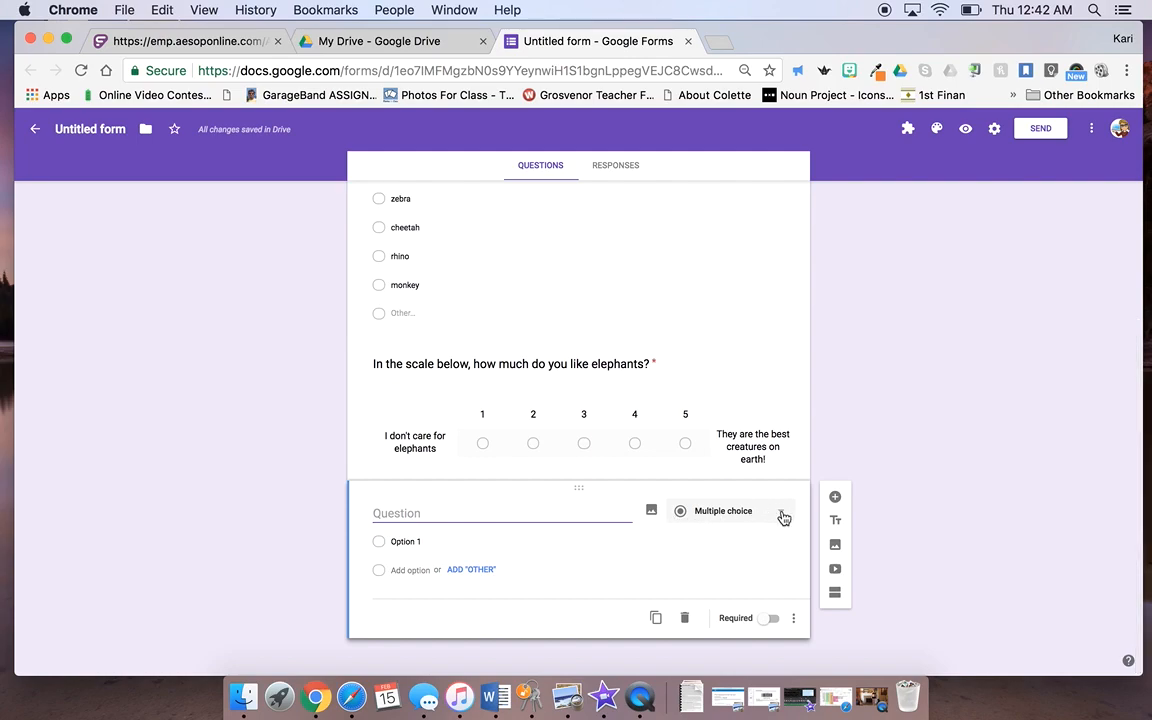
left_click(783, 515)
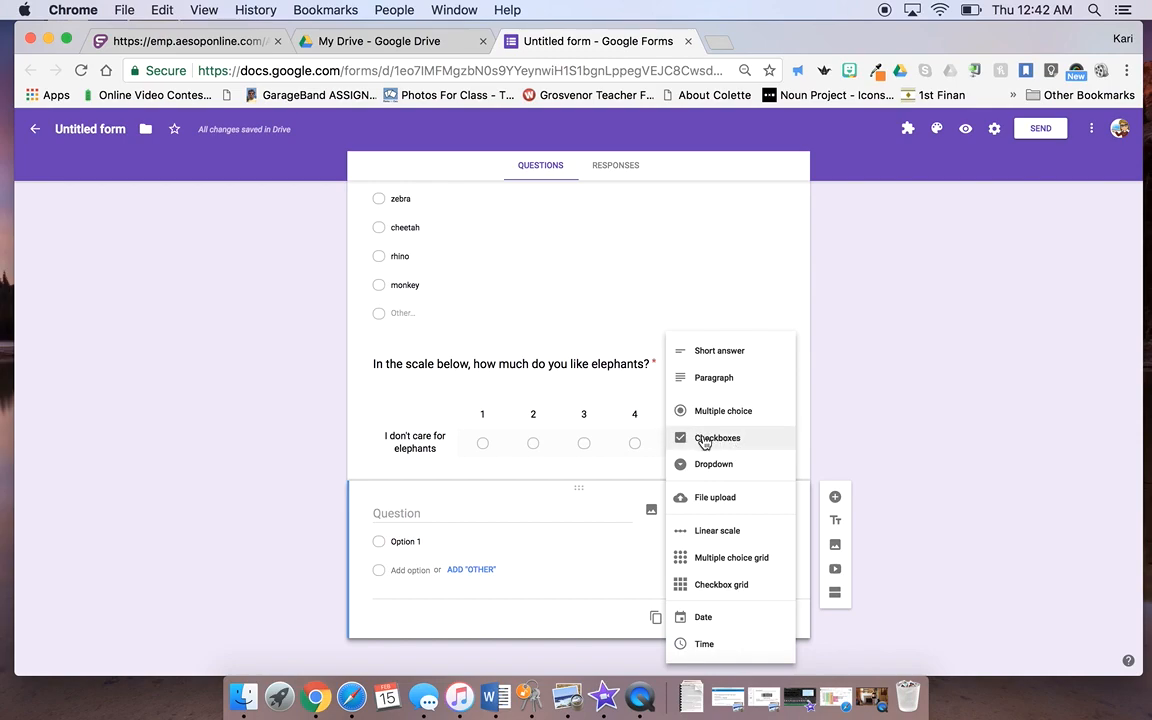
left_click(421, 513)
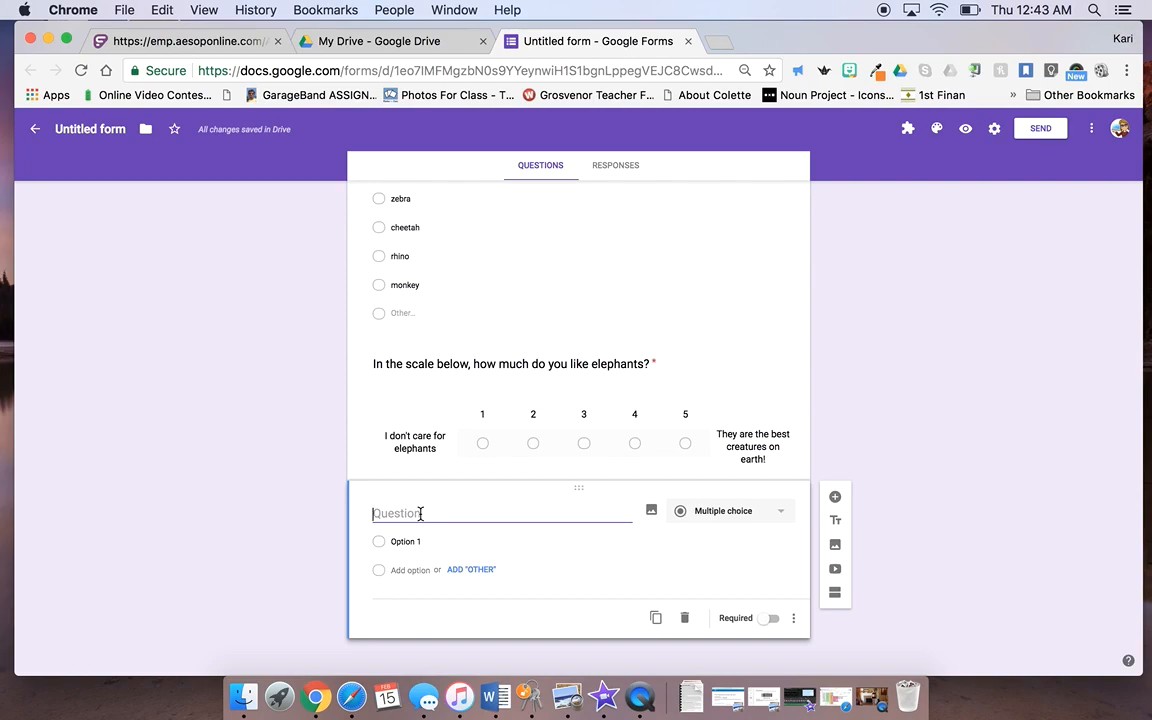
type("What ")
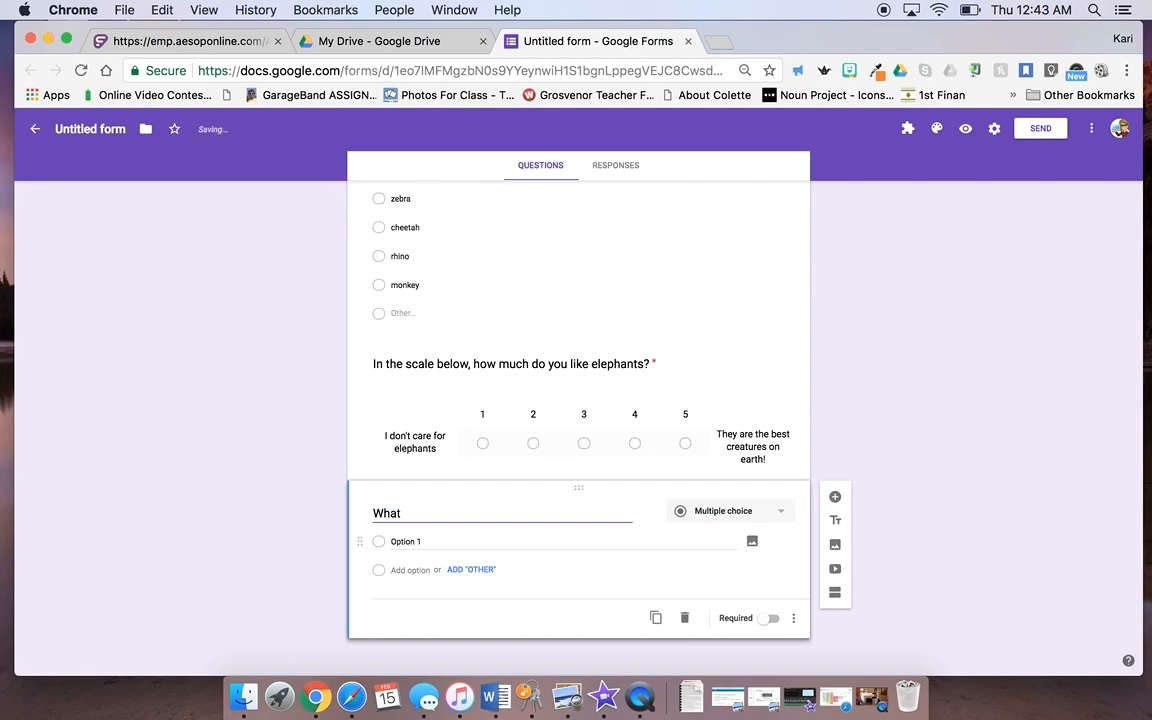
type("3 qualities best describe")
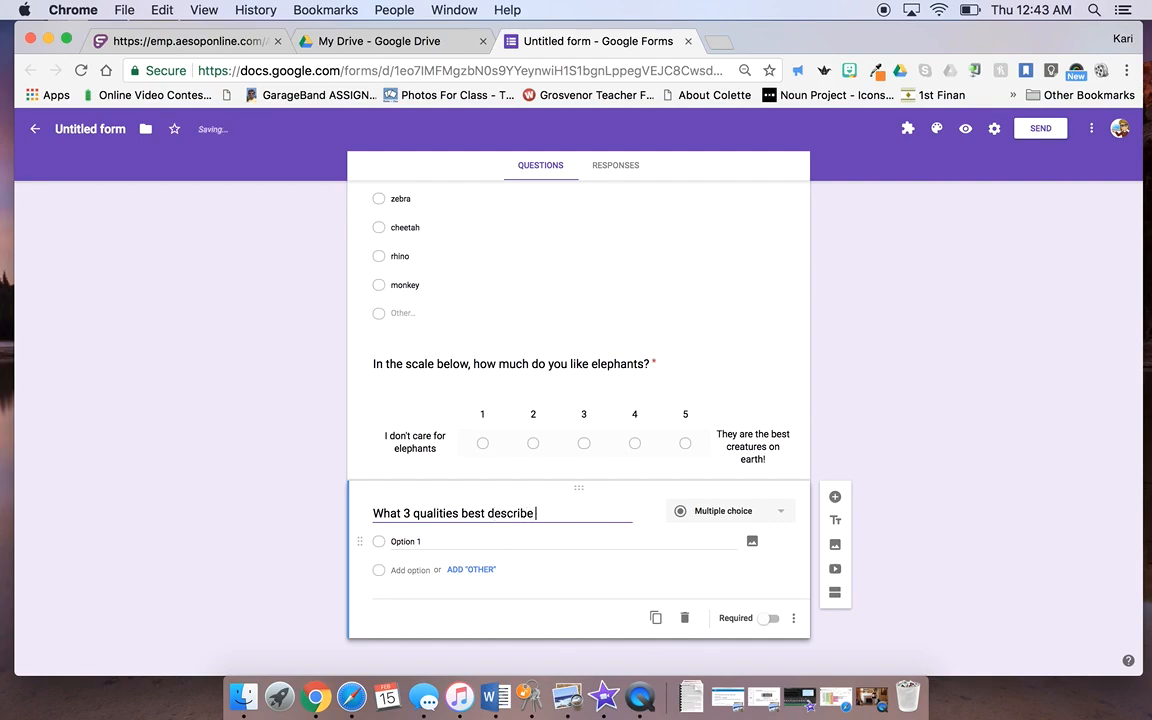
type(" you?")
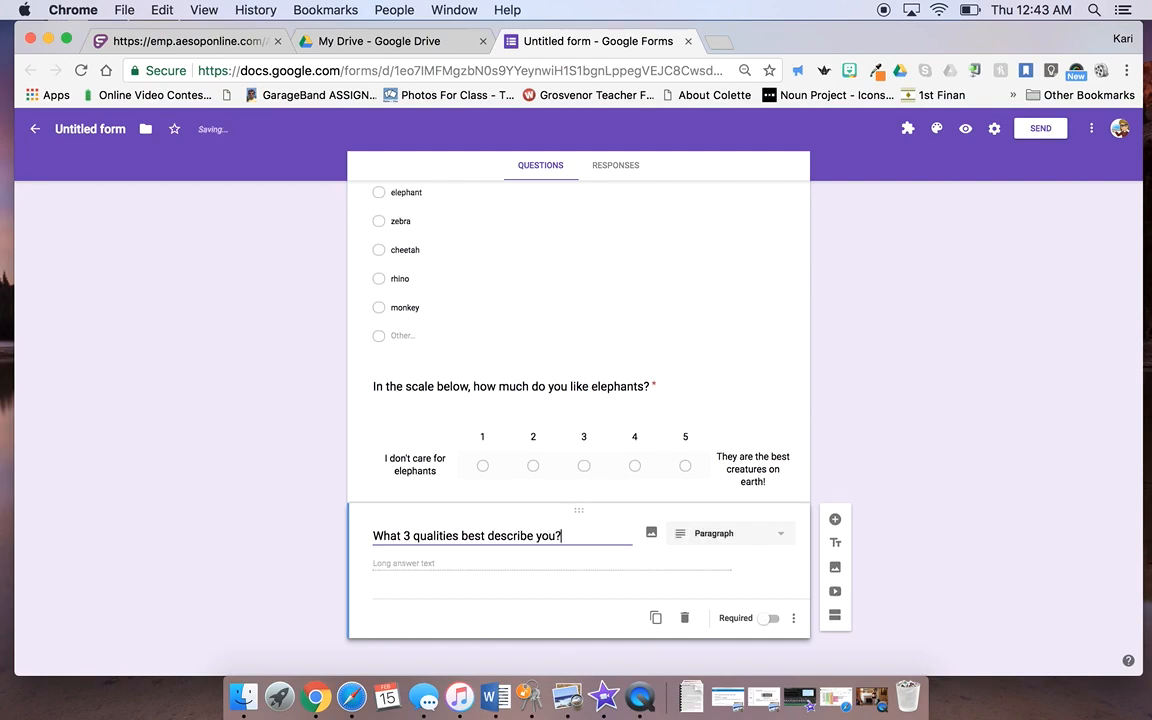
left_click(437, 567)
left_click(700, 533)
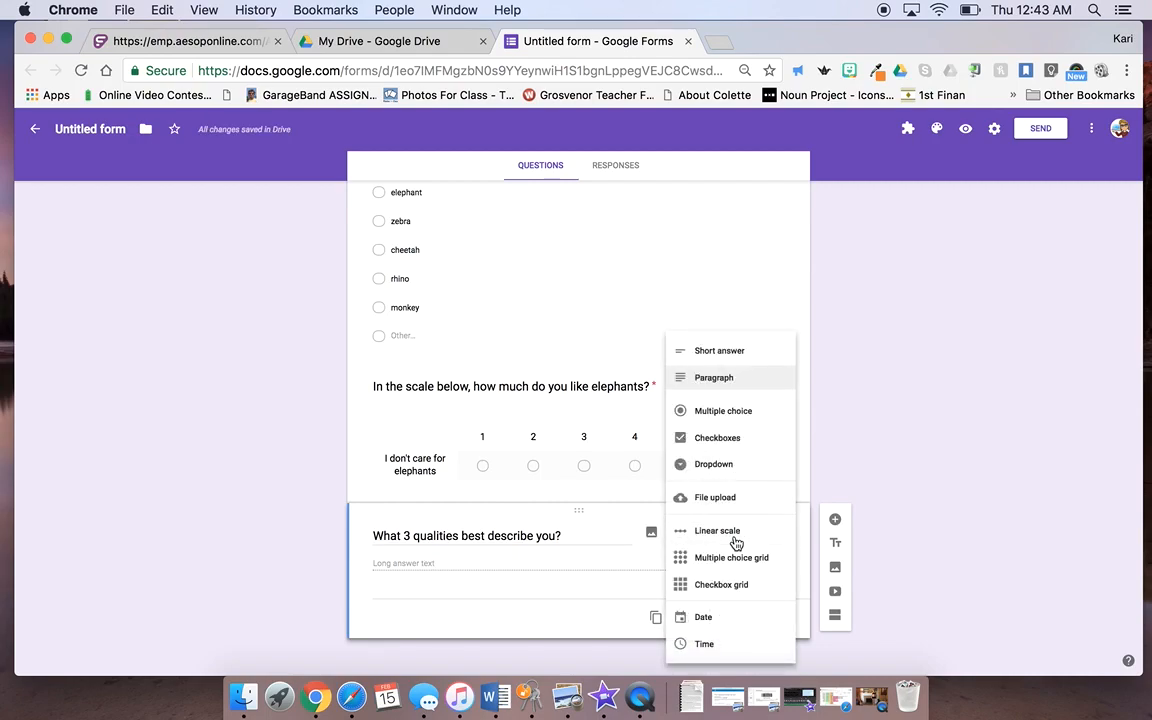
left_click(727, 446)
left_click(406, 541)
Step: Enter the first five quality options, including smart, hard working and a great friend
type("smart")
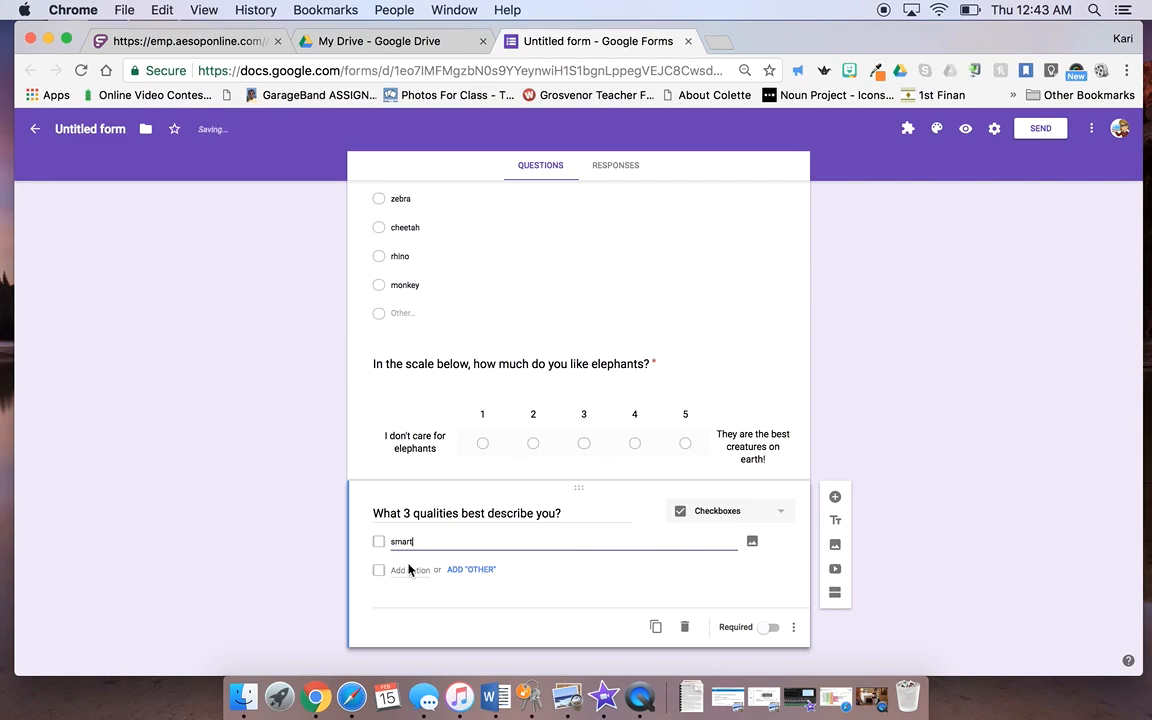
key("Return")
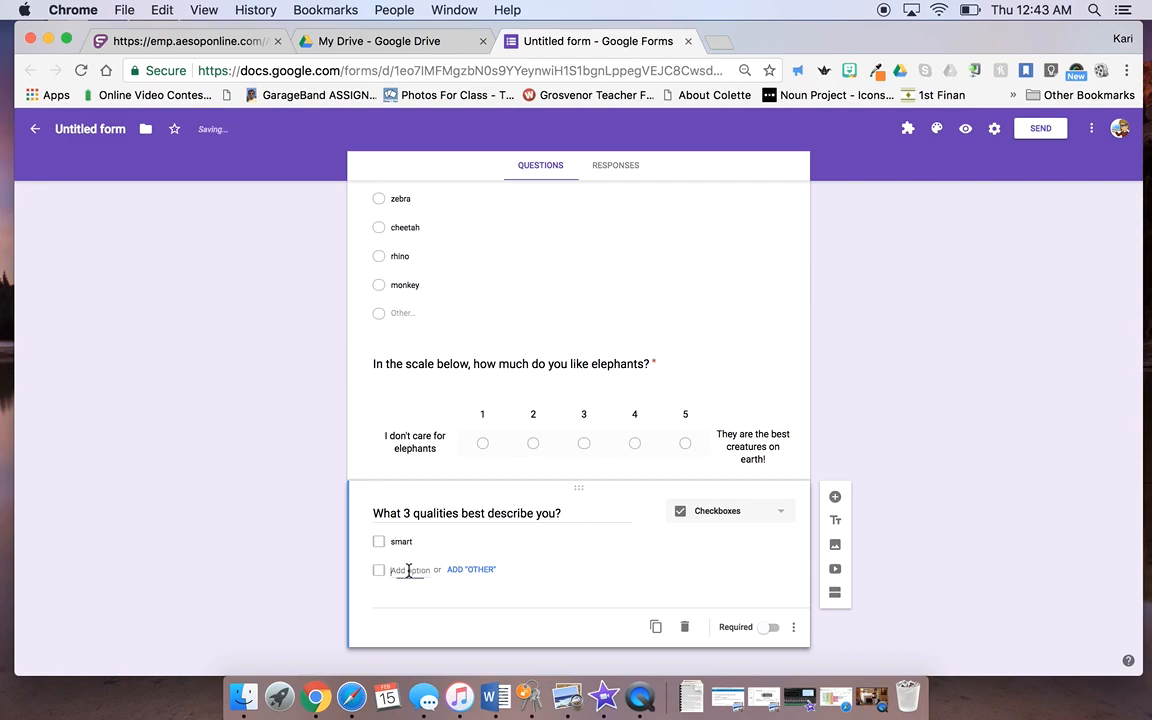
type("athletic")
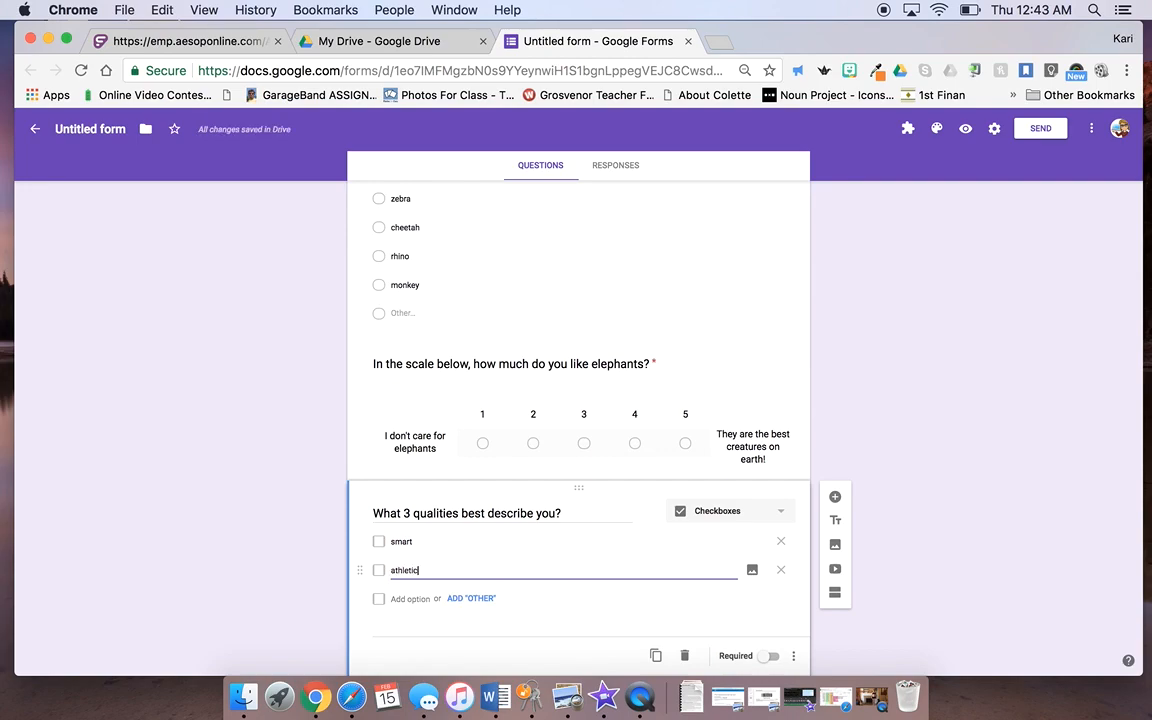
left_click(412, 599)
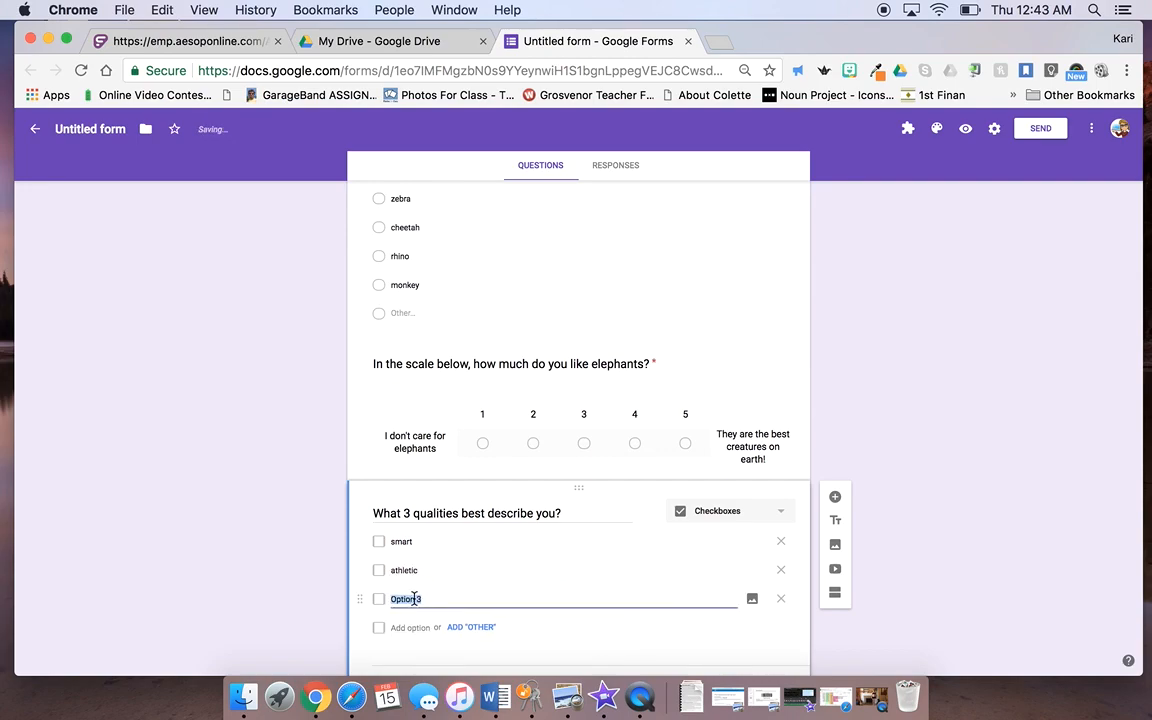
type("hard wor")
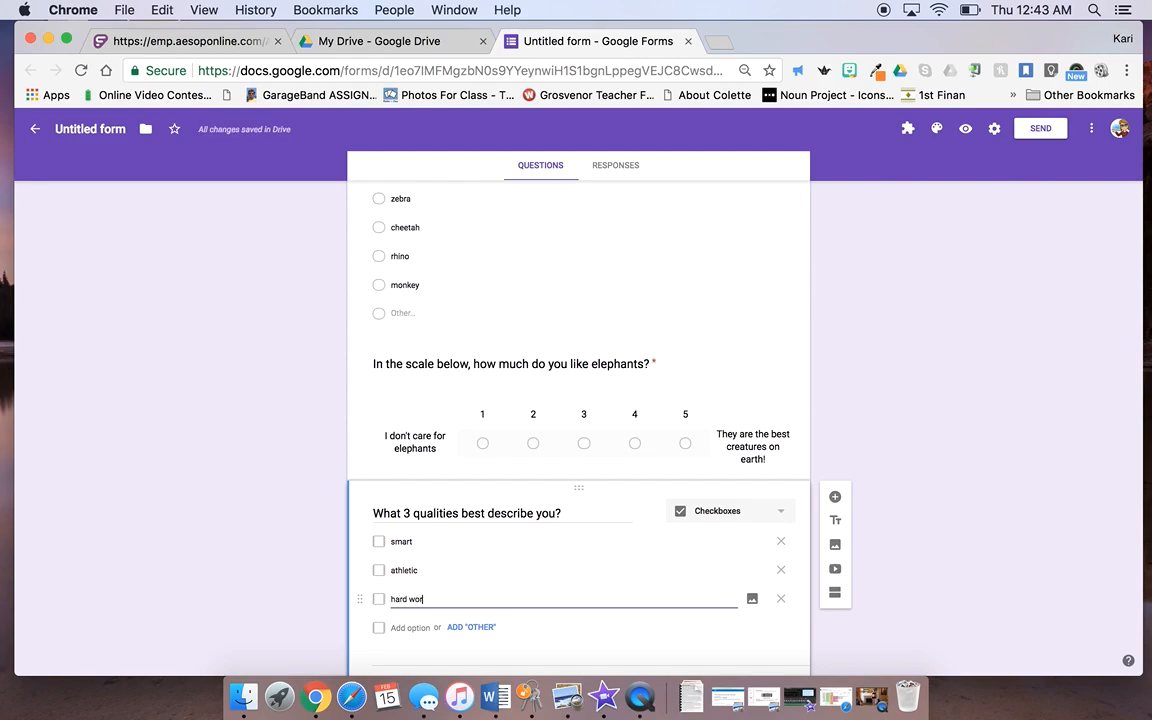
type("king?")
left_click(406, 628)
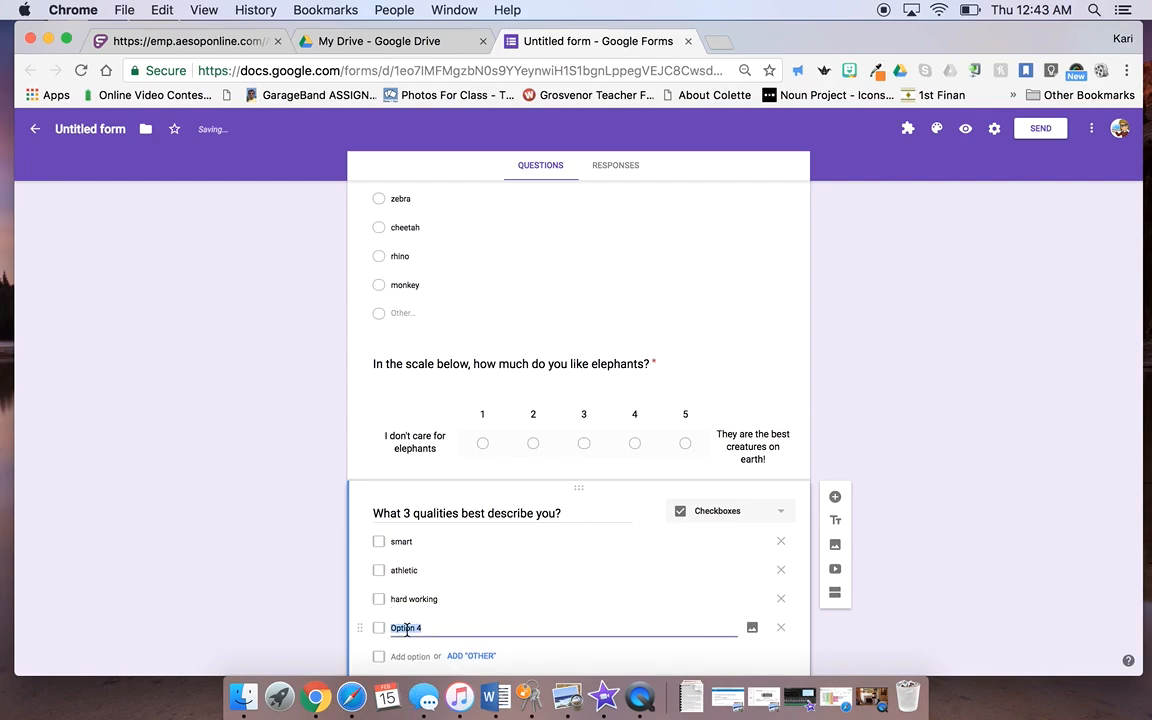
type("caring")
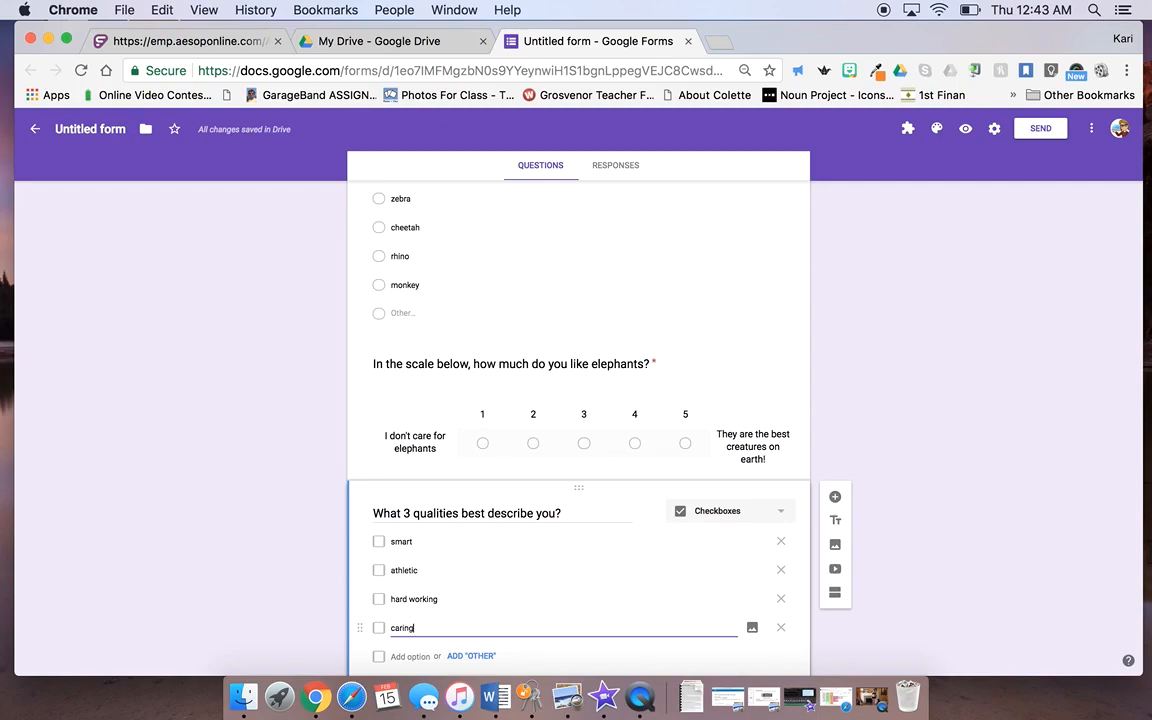
left_click(405, 656)
type("a great friend")
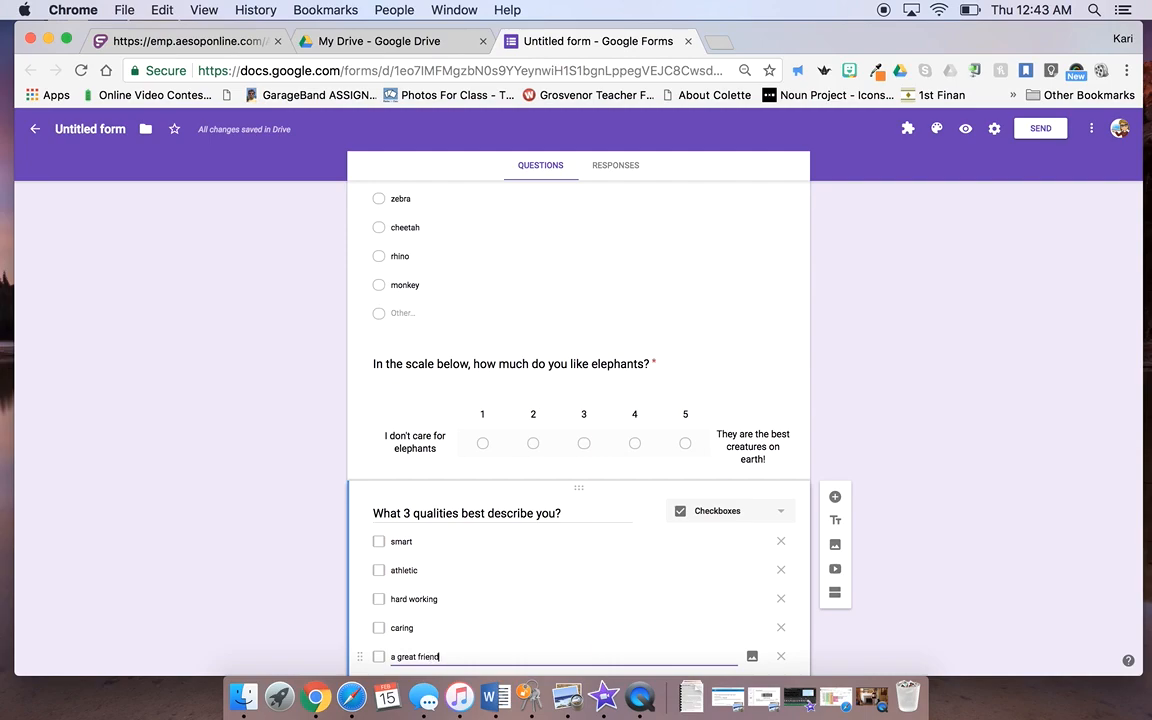
scroll(494, 591, "down", 3)
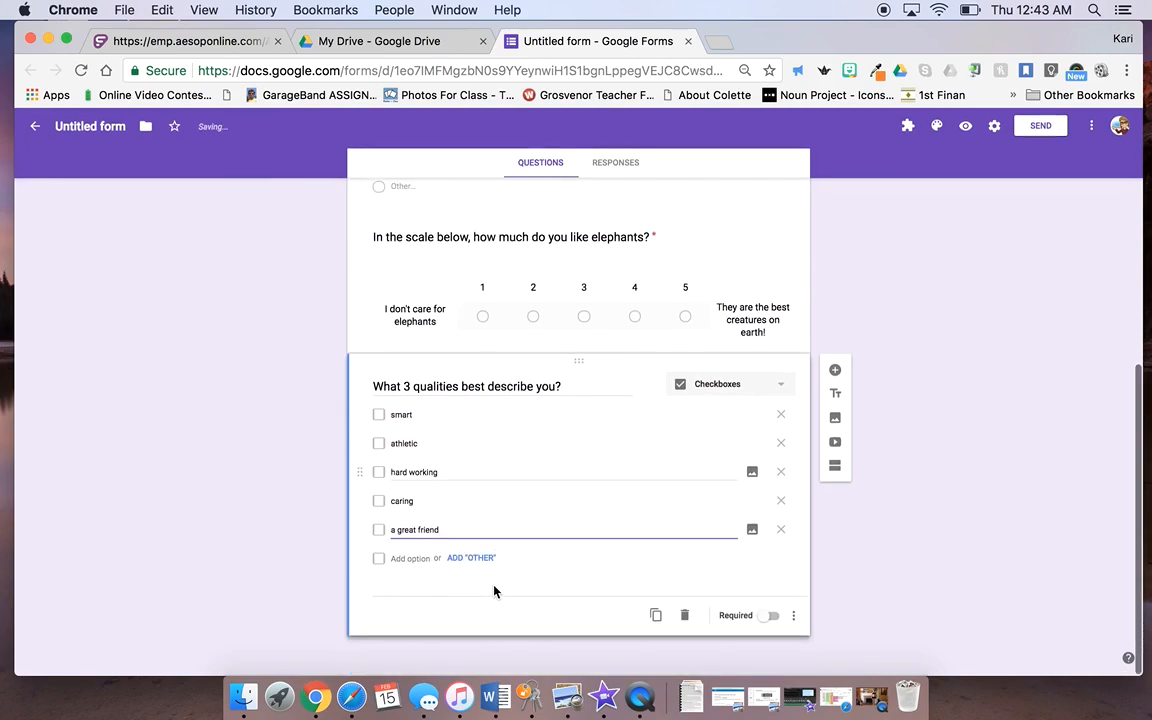
Step: Add loyal, nice and creative, delete the empty Option 9, and make the question required
left_click(411, 558)
type("loyal")
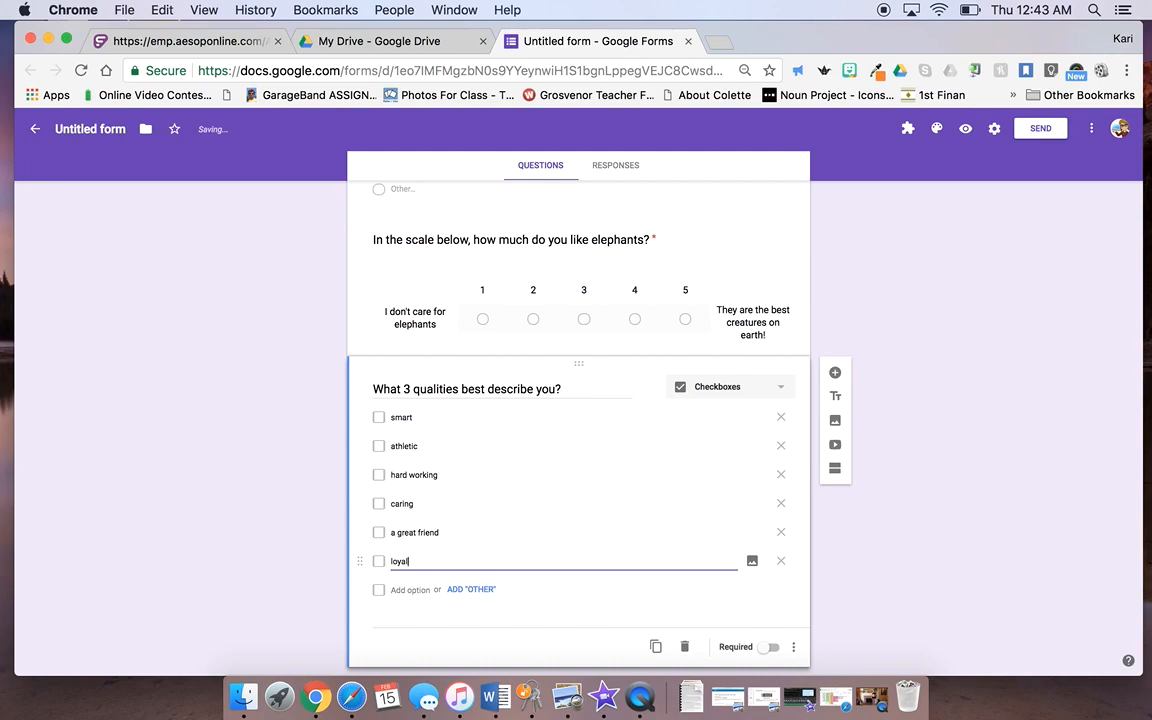
left_click(406, 590)
type("nice")
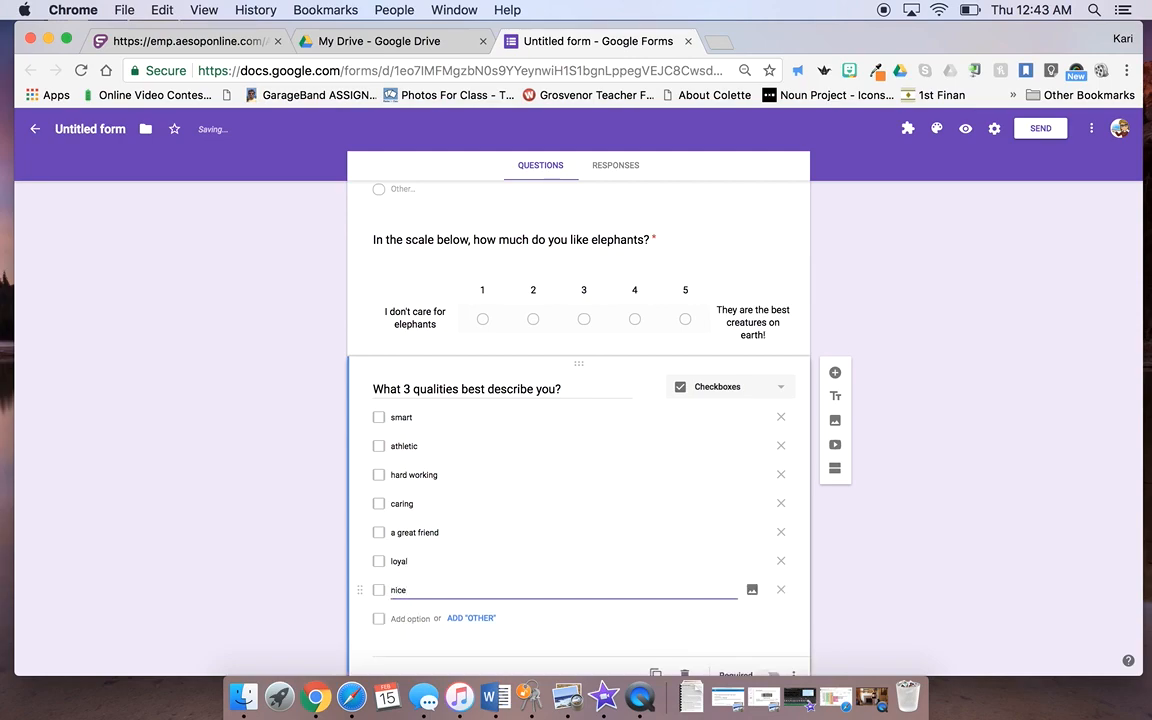
left_click(409, 619)
type("a")
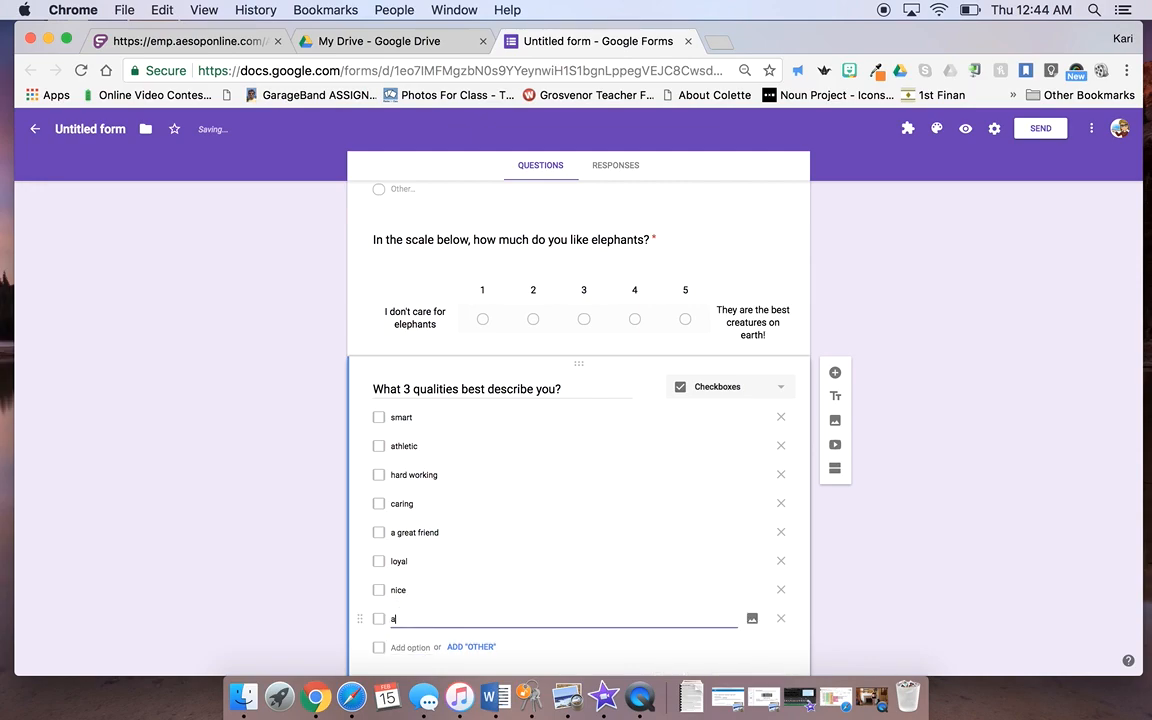
type("reative")
scroll(455, 609, "down", 2)
left_click(400, 561)
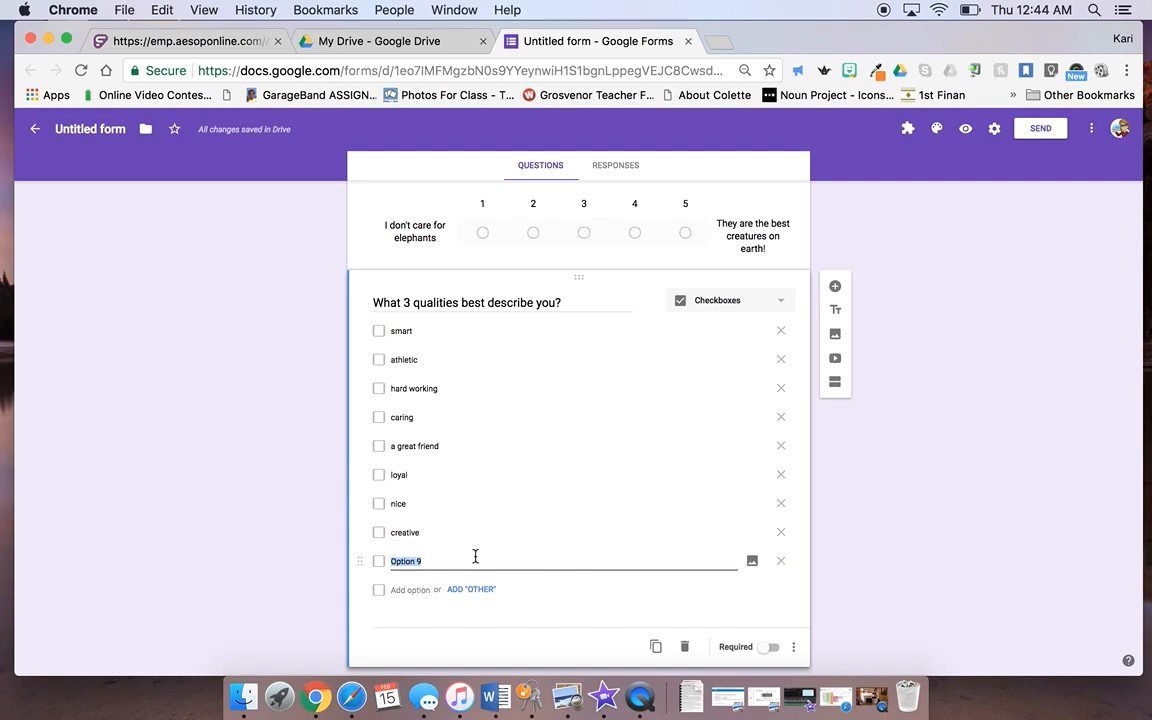
left_click(782, 562)
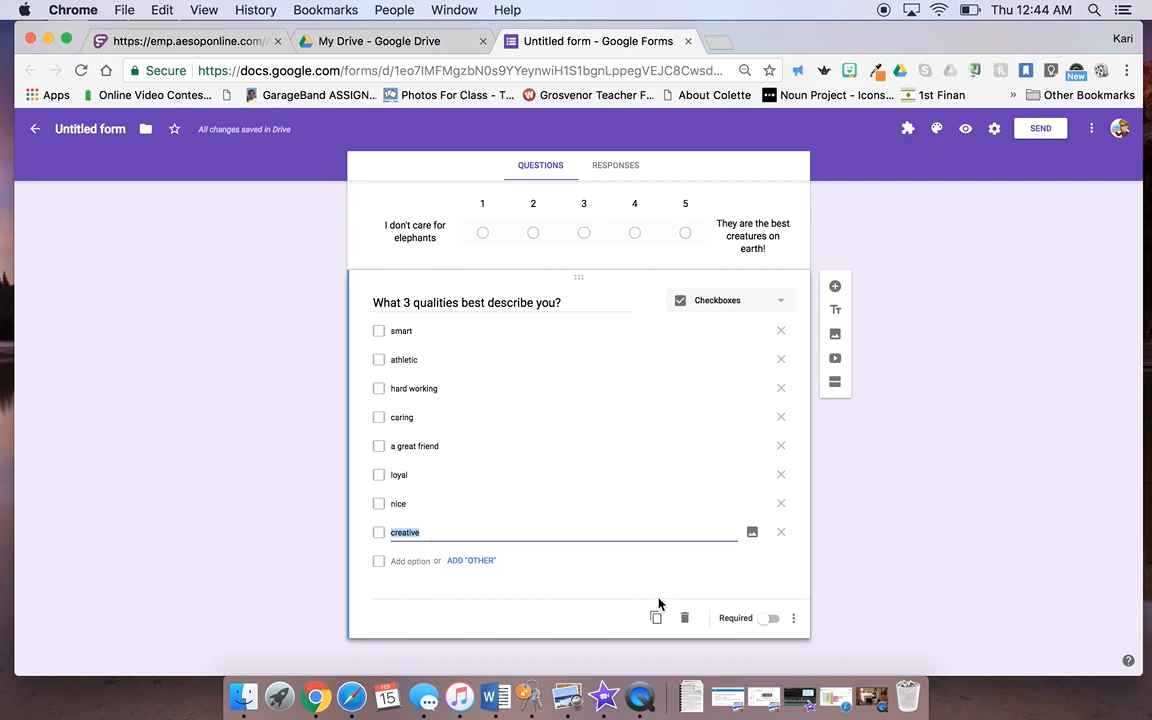
left_click(777, 626)
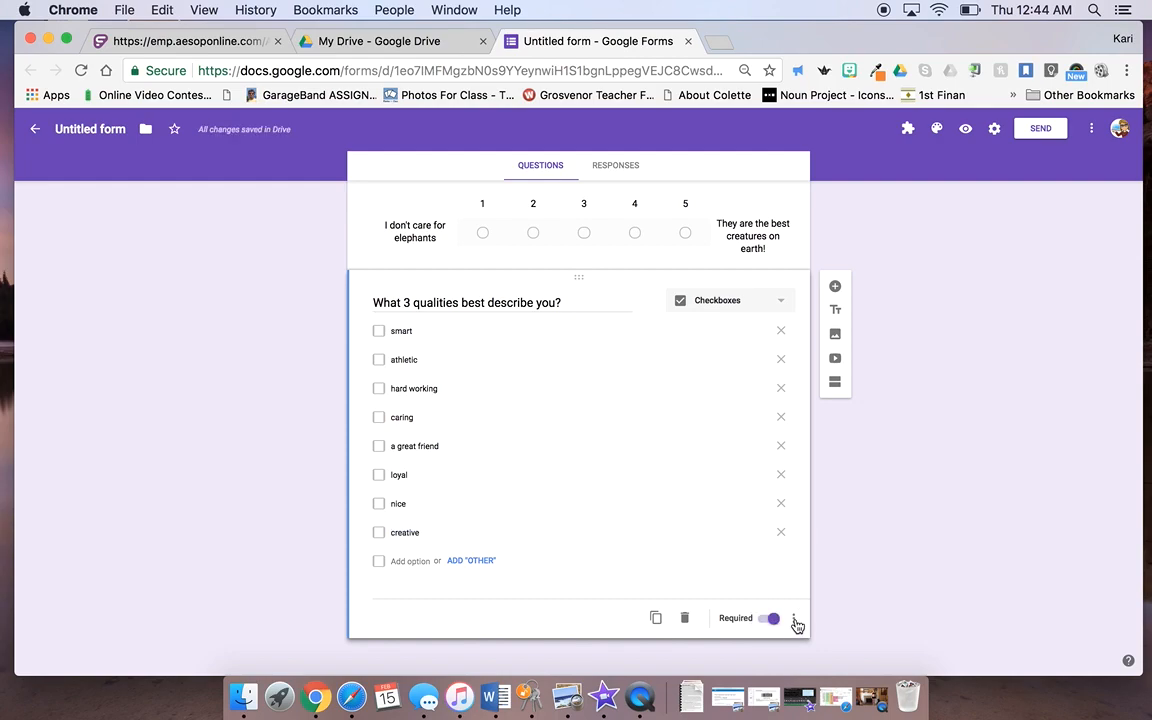
left_click(795, 620)
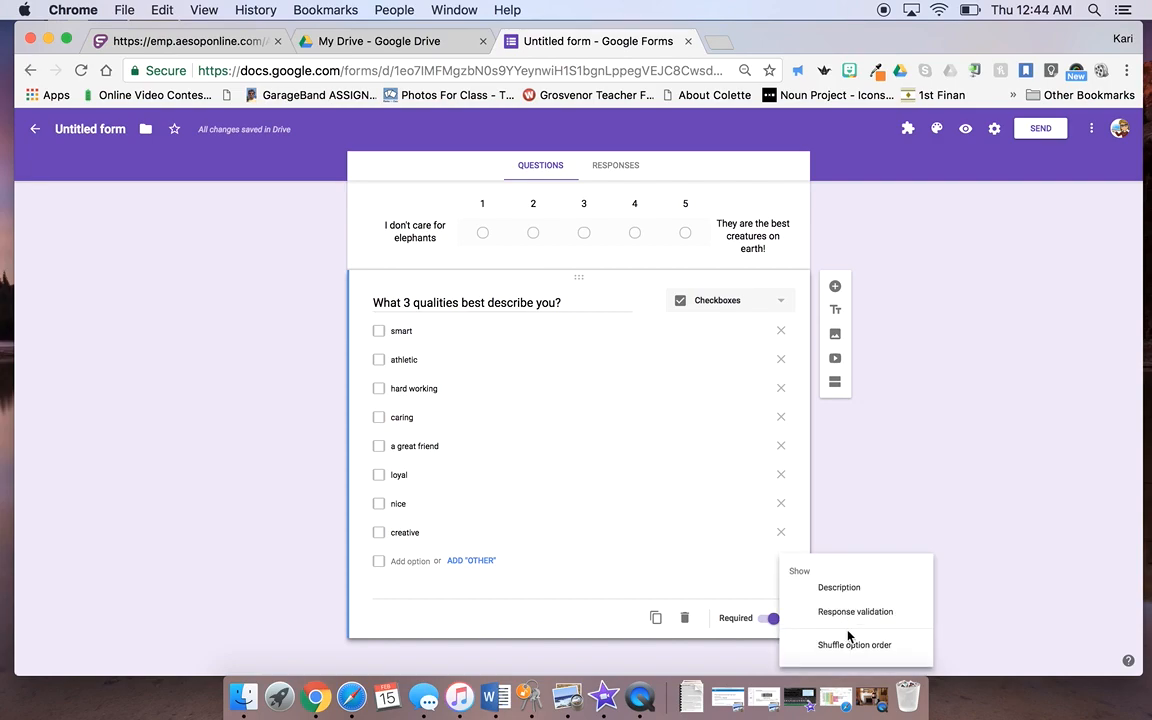
left_click(862, 528)
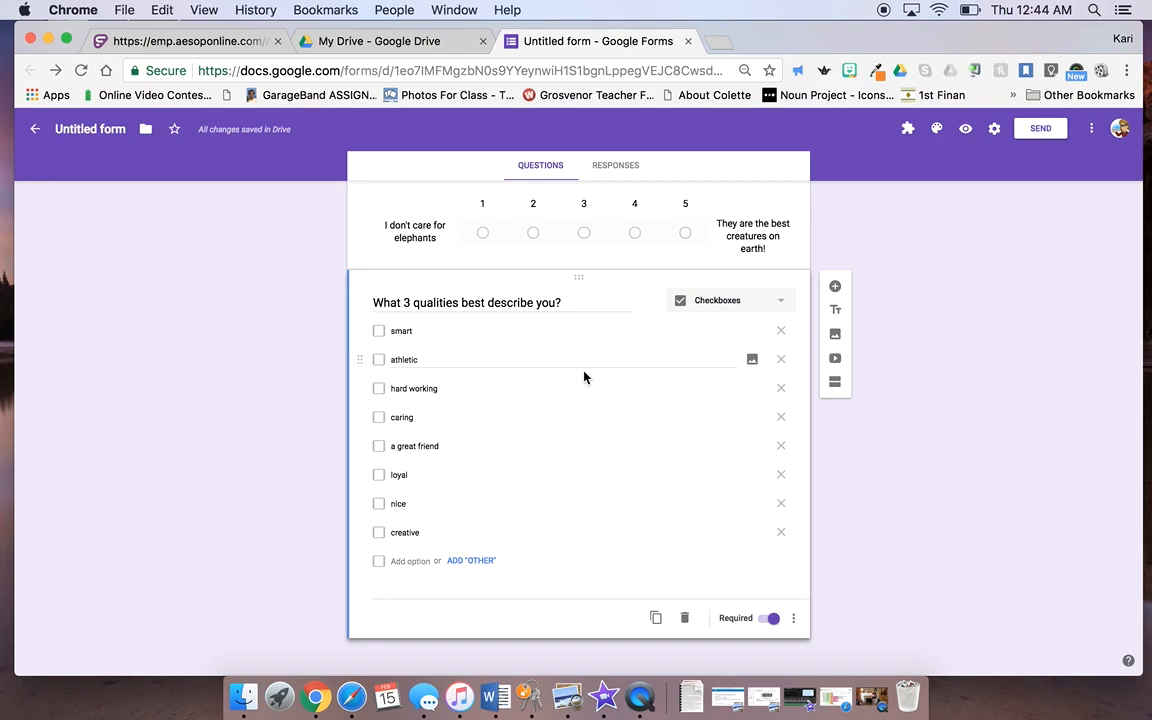
scroll(586, 340, "up", 5)
left_click(740, 512)
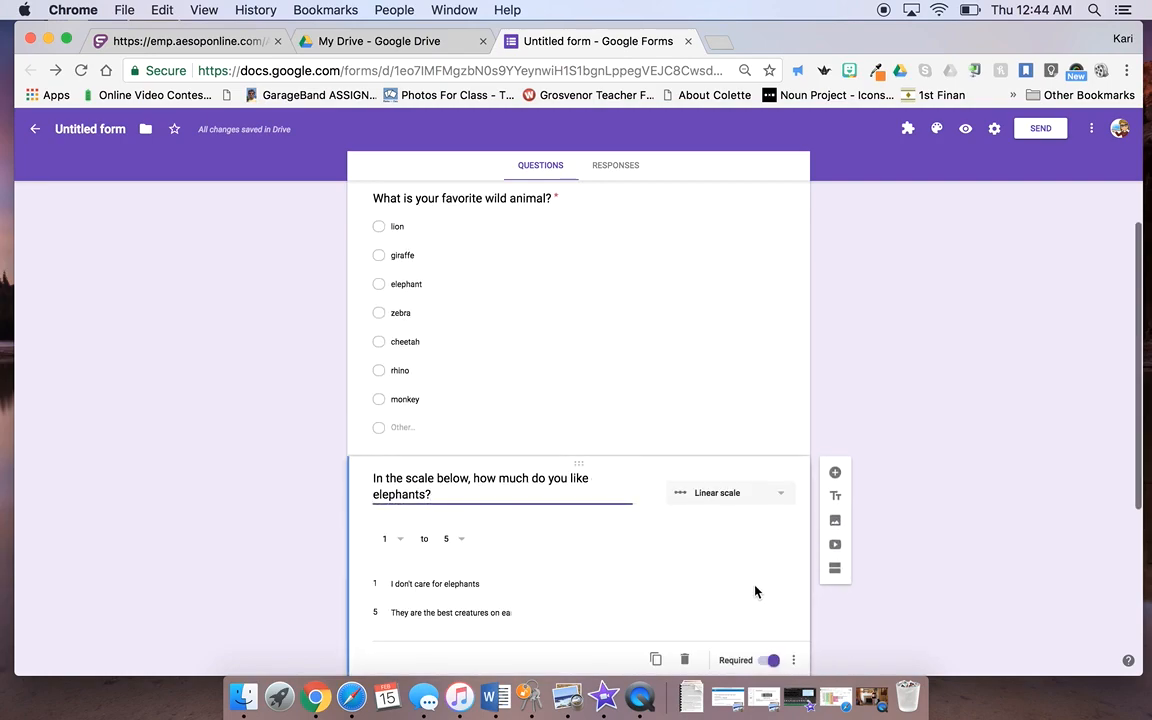
scroll(754, 540, "up", 2)
left_click(750, 460)
scroll(750, 460, "up", 3)
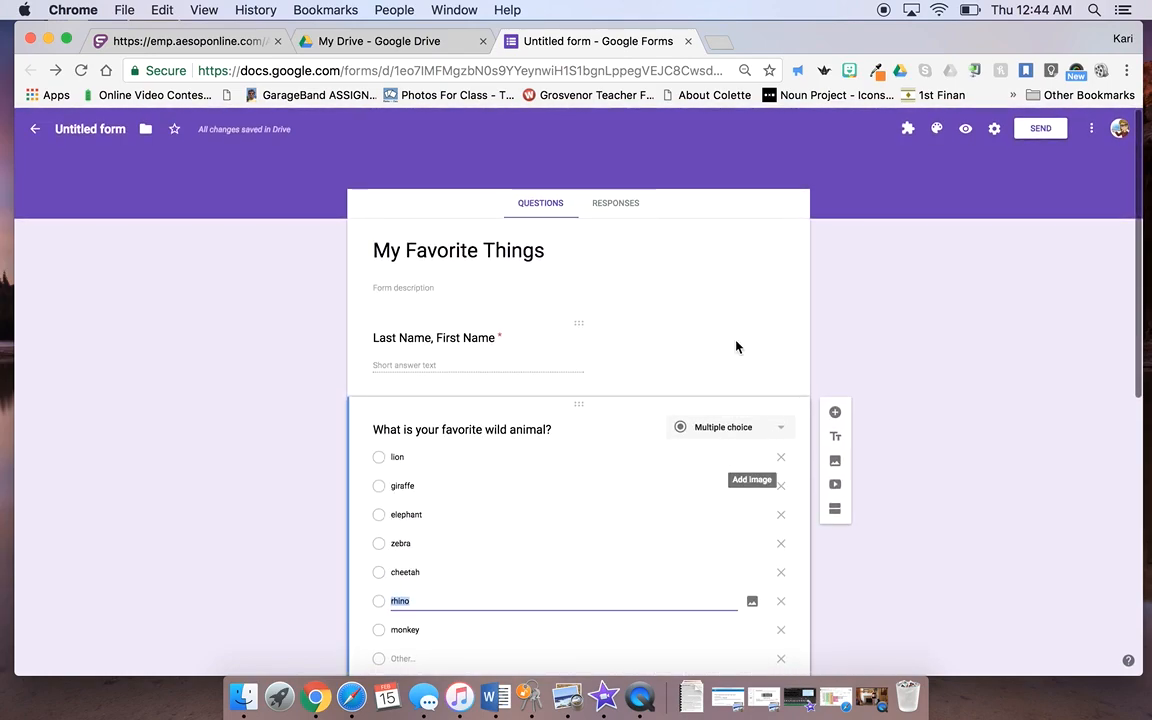
left_click(736, 365)
scroll(736, 365, "down", 8)
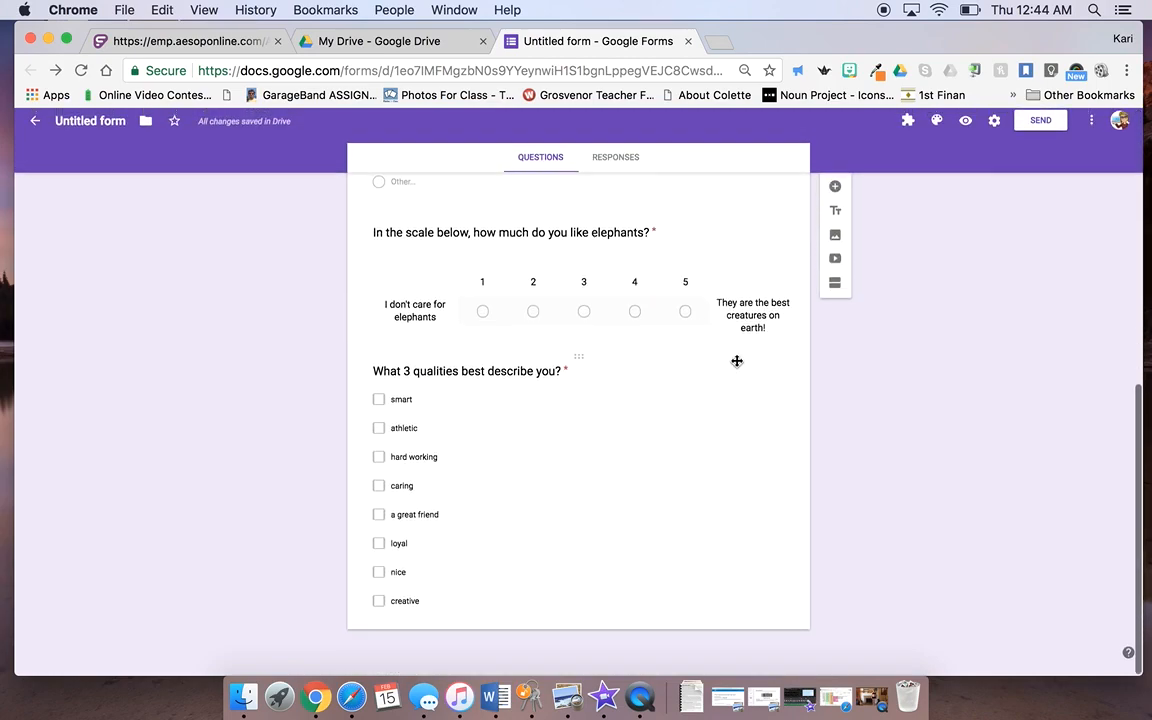
scroll(458, 301, "down", 1)
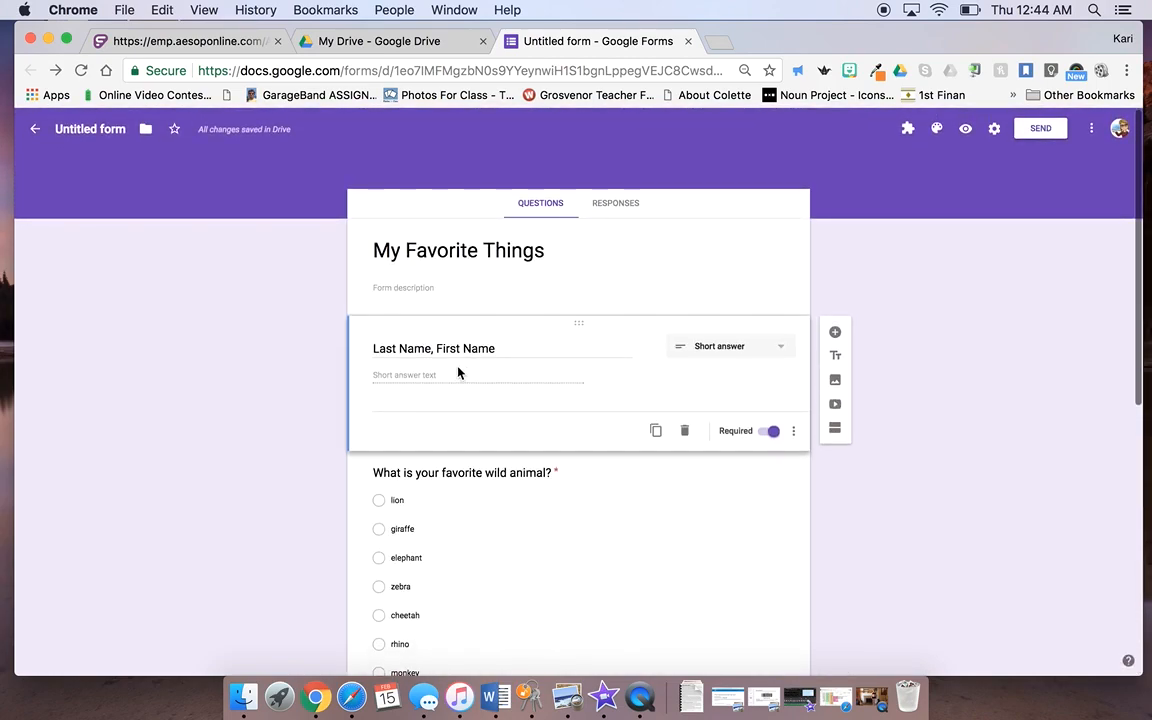
scroll(543, 550, "down", 10)
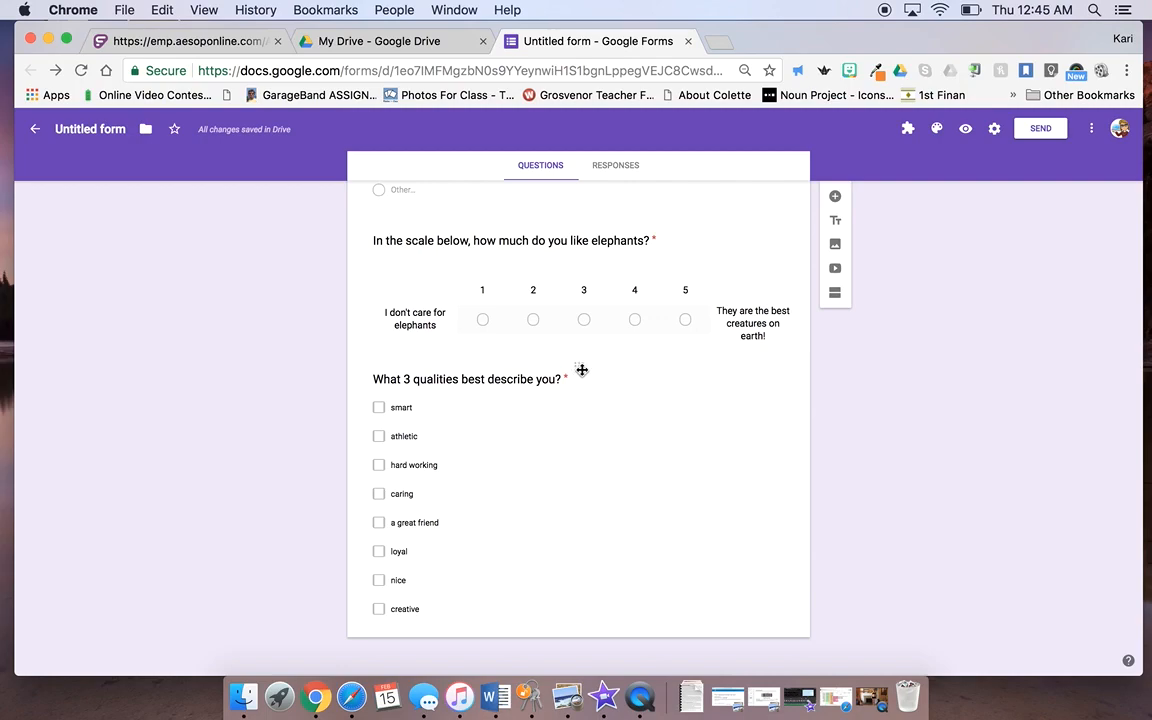
Step: Drag the qualities question card up to sit directly below Last Name, First Name
left_click_drag(578, 367, 599, 404)
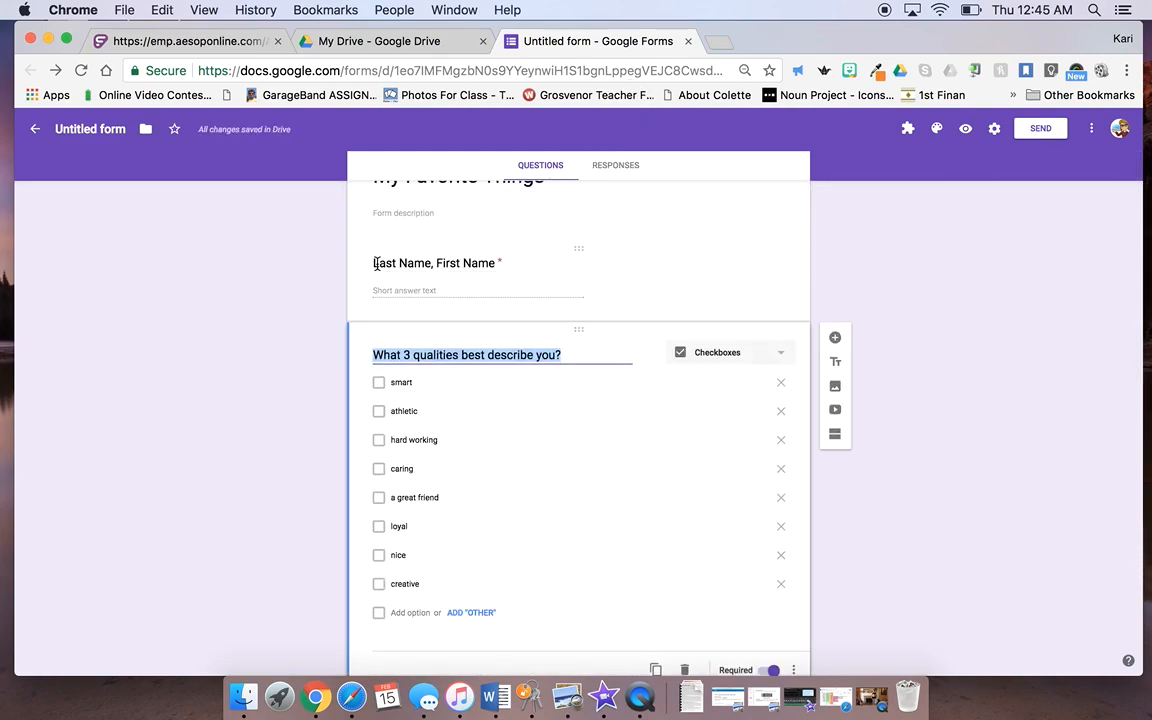
left_click(519, 408)
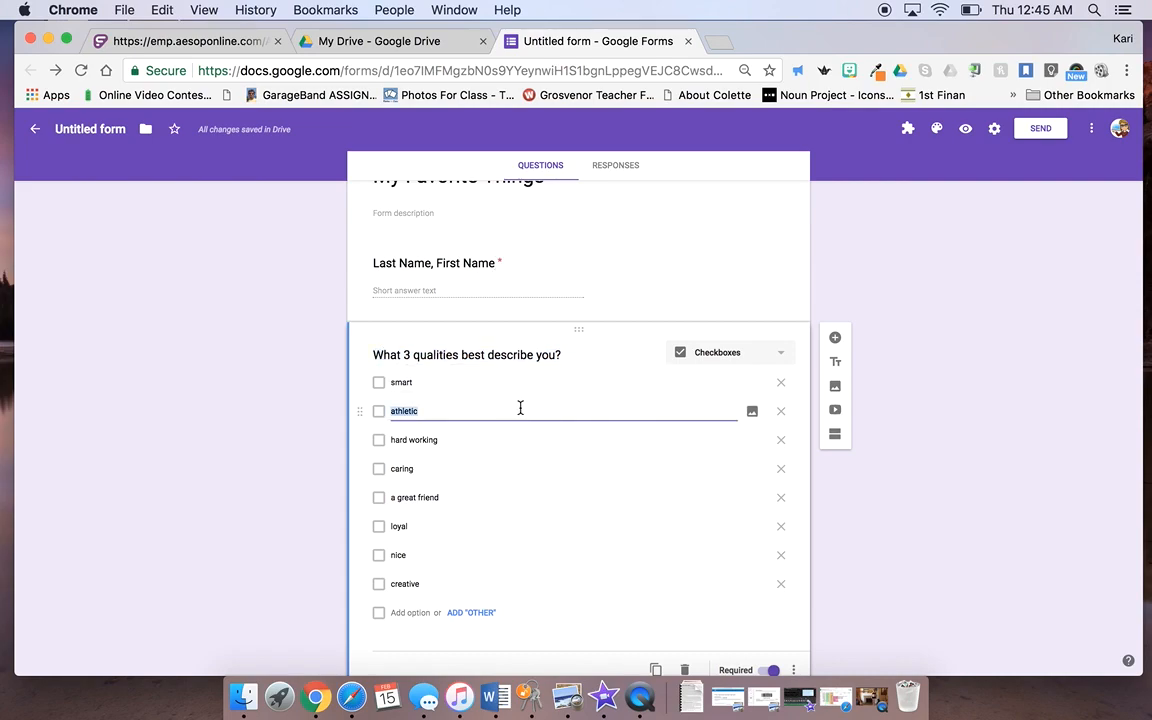
left_click(568, 355)
scroll(568, 355, "down", 3)
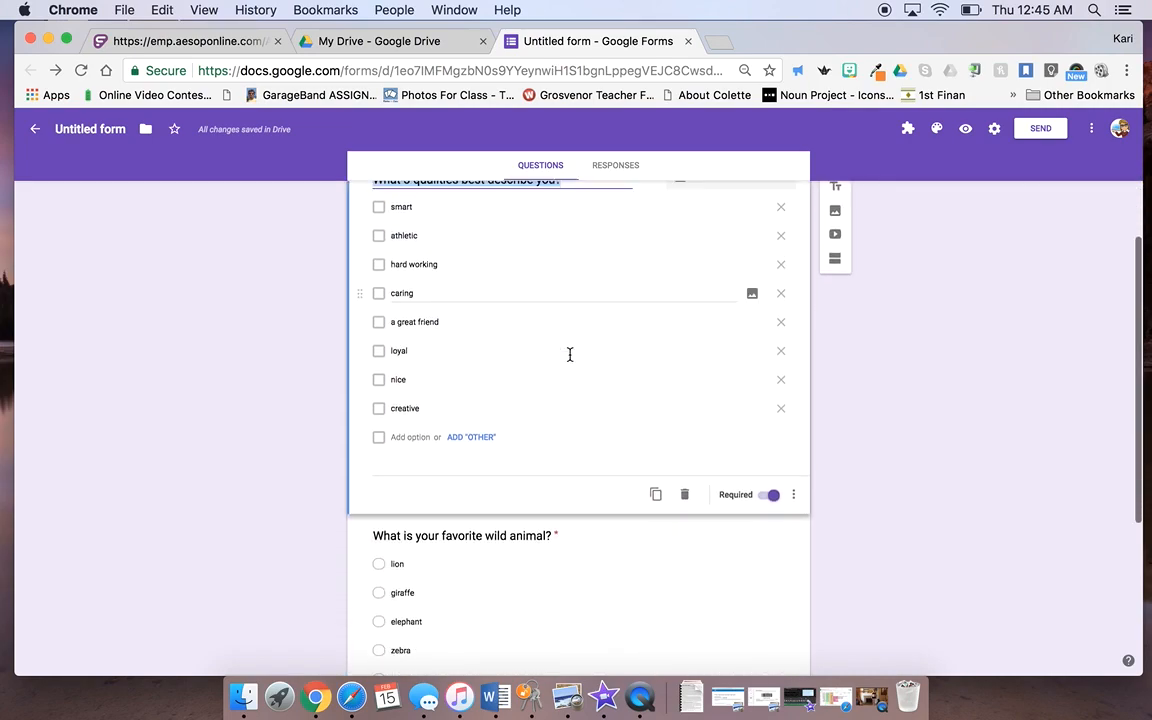
scroll(570, 355, "down", 4)
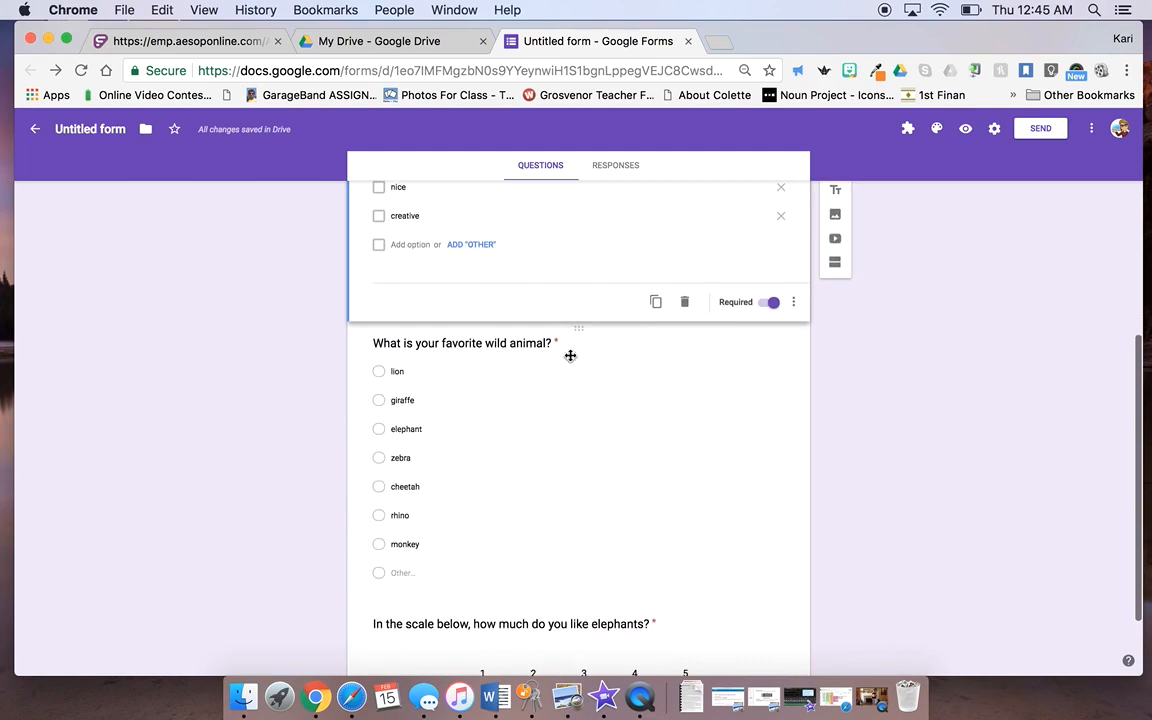
scroll(527, 527, "down", 2)
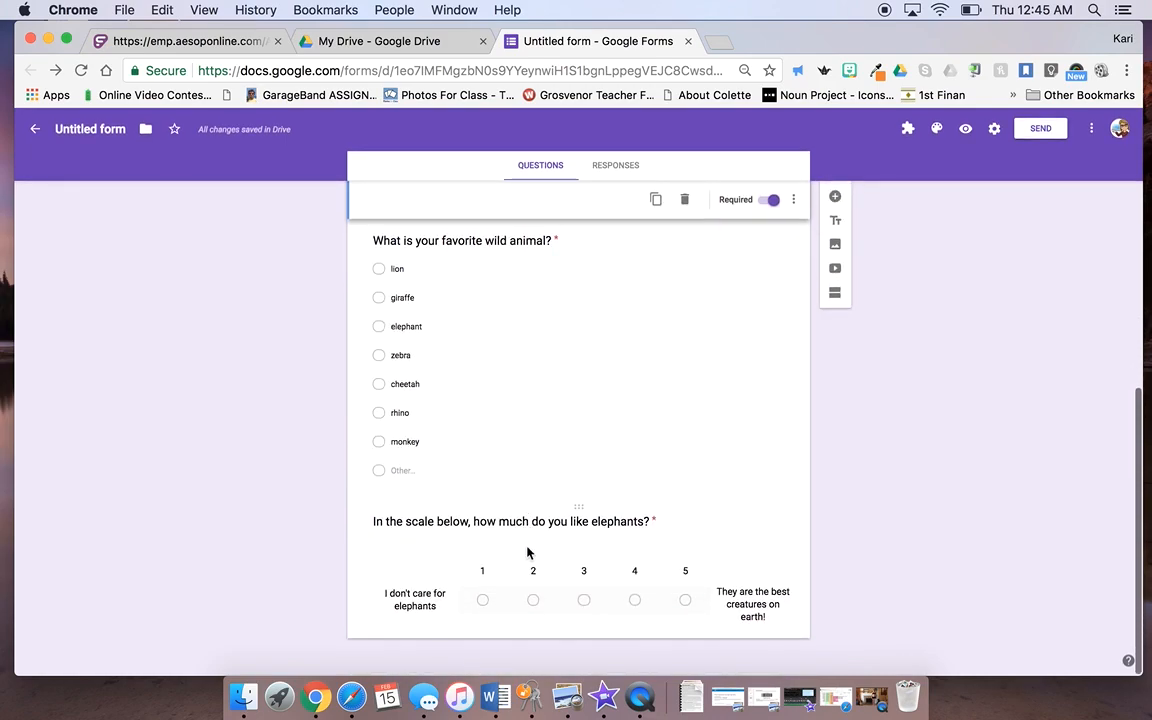
left_click(638, 496)
scroll(740, 386, "up", 12)
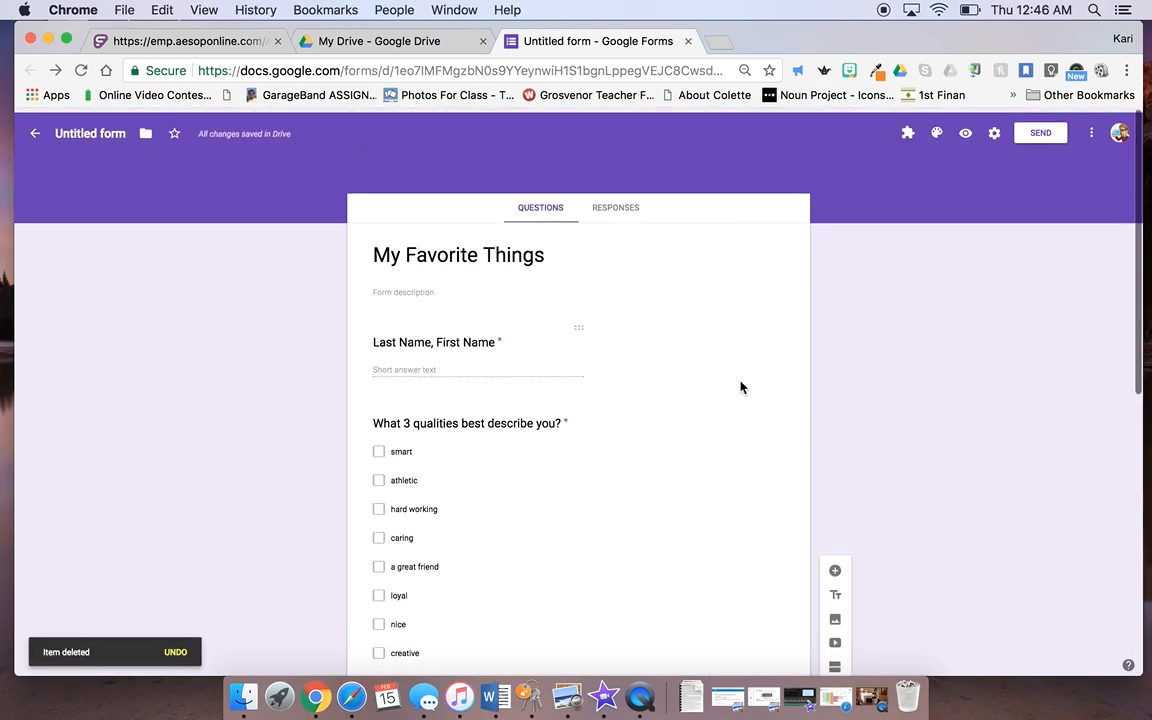
scroll(741, 381, "down", 6)
scroll(740, 386, "down", 3)
scroll(740, 386, "up", 10)
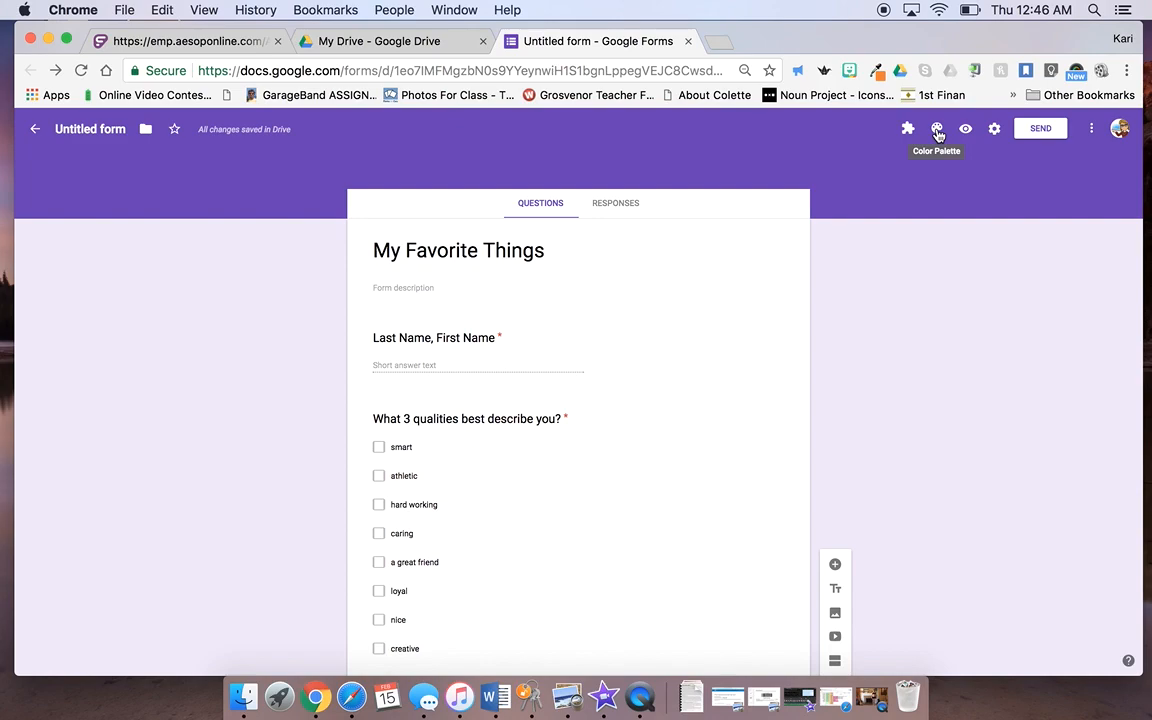
Step: After trying green and orange, apply the candy header image with a pale yellow background
left_click(937, 130)
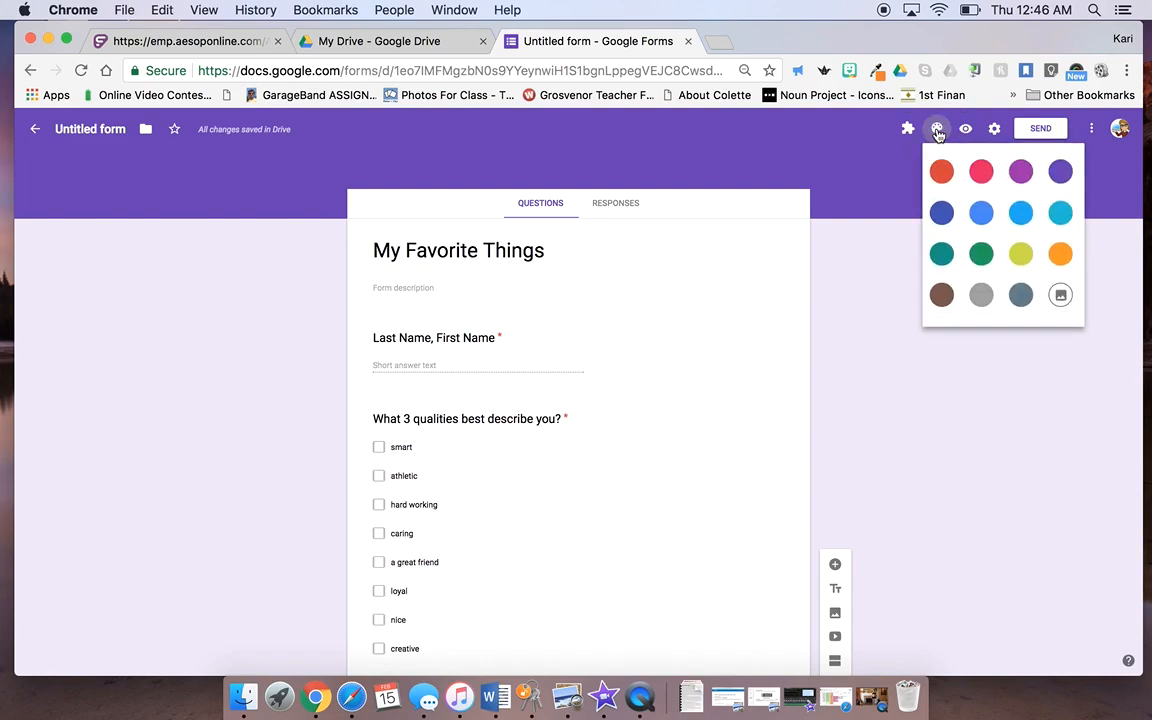
left_click(983, 255)
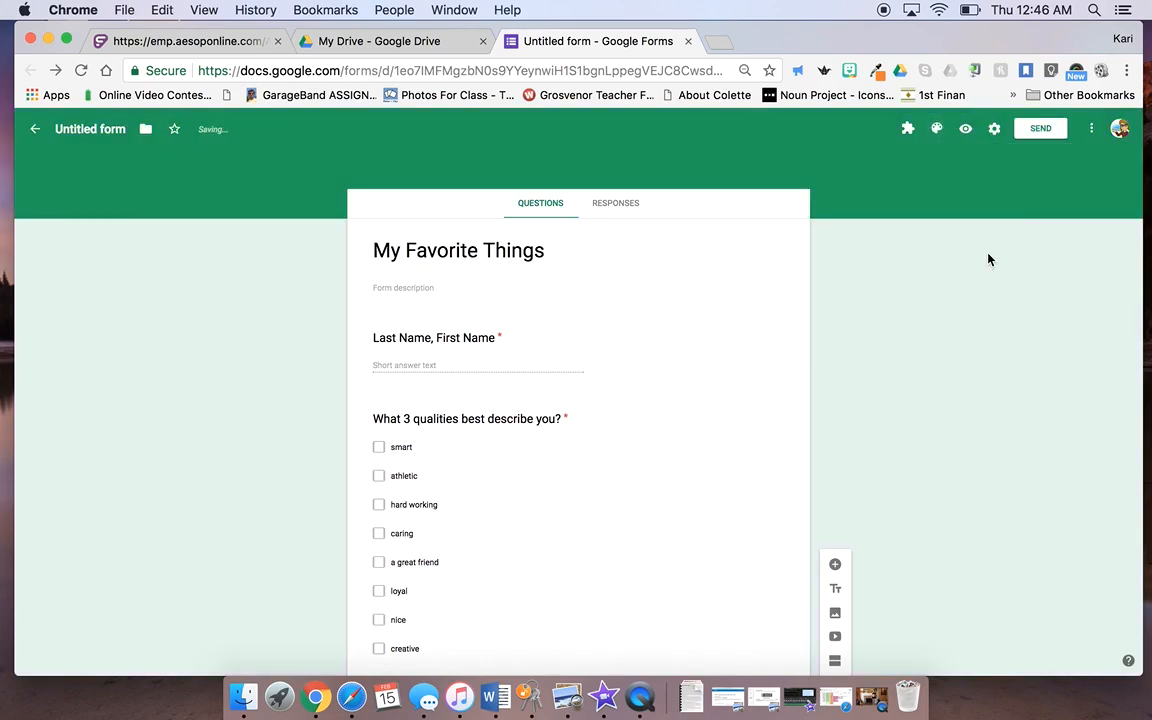
left_click(937, 130)
left_click(1061, 255)
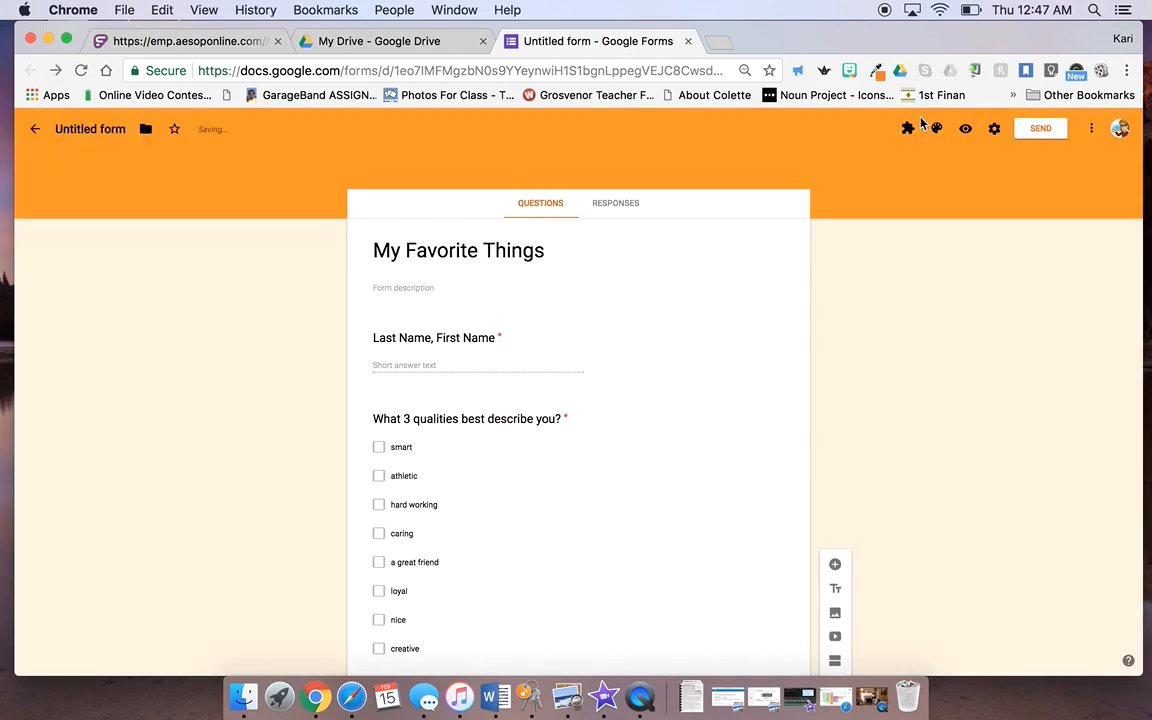
left_click(936, 128)
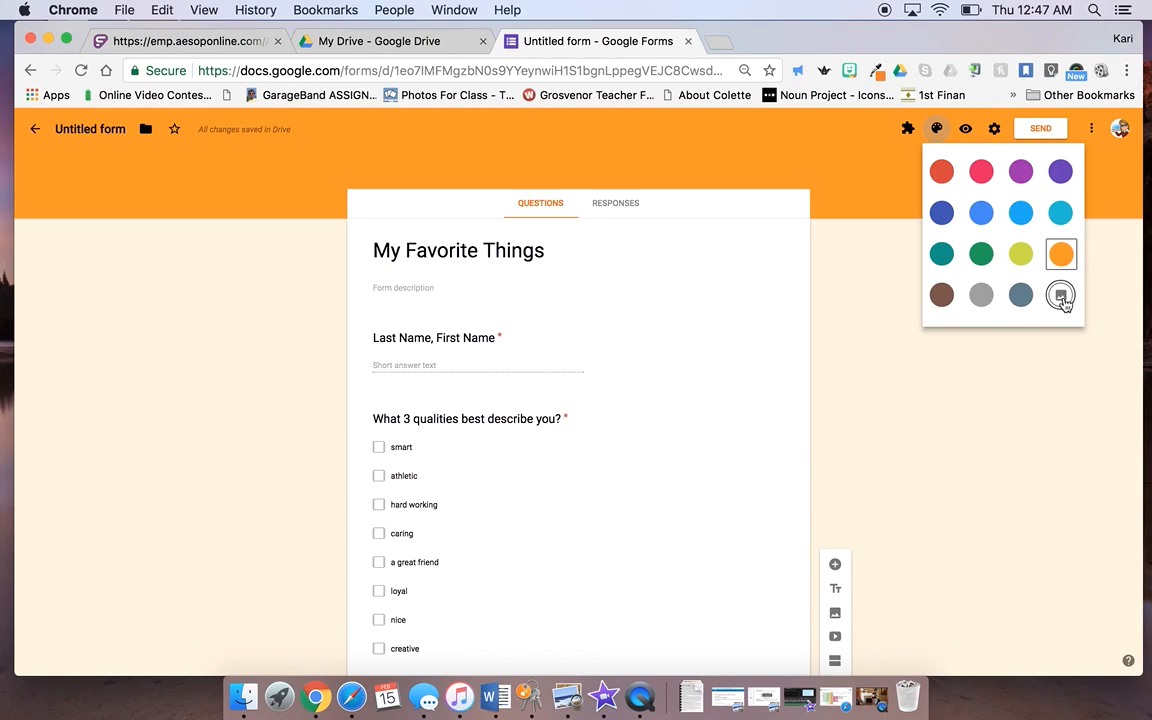
left_click(1061, 296)
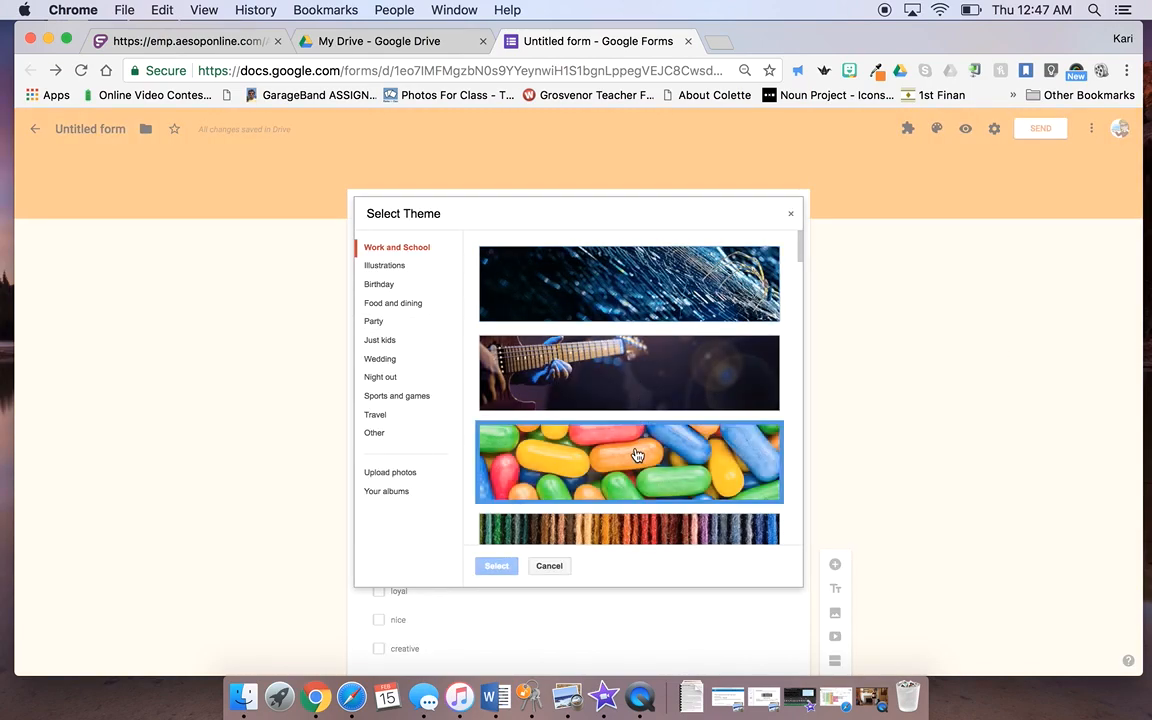
left_click(636, 455)
left_click(498, 566)
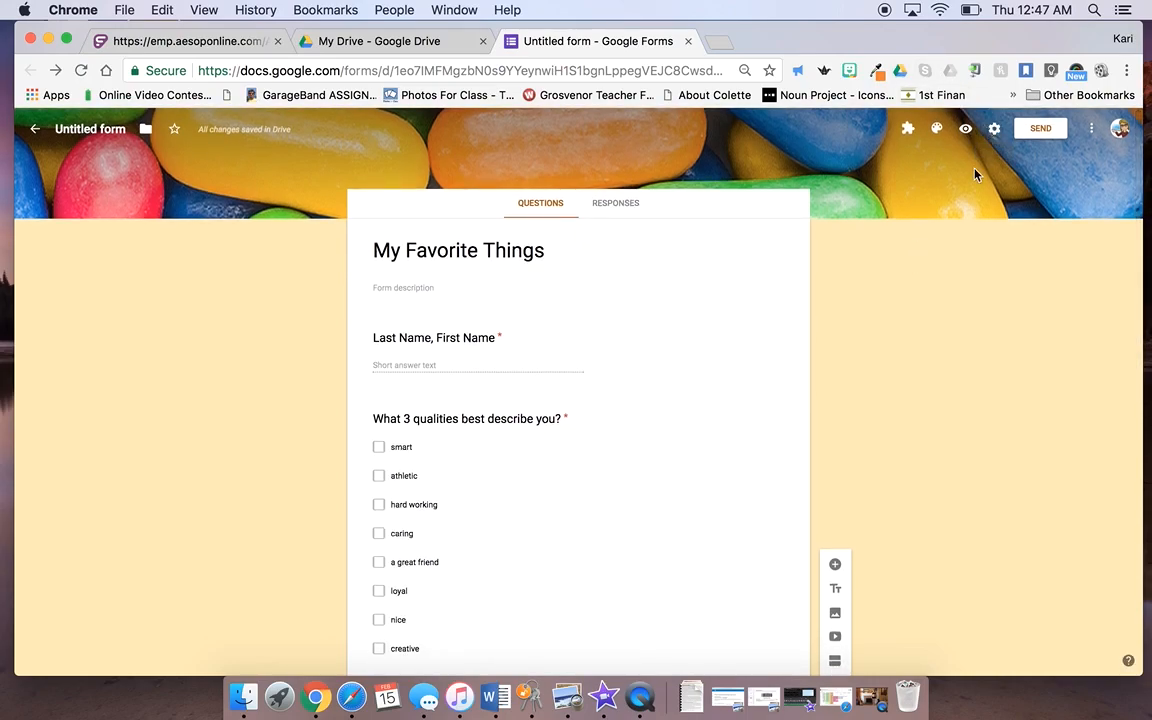
scroll(757, 350, "down", 10)
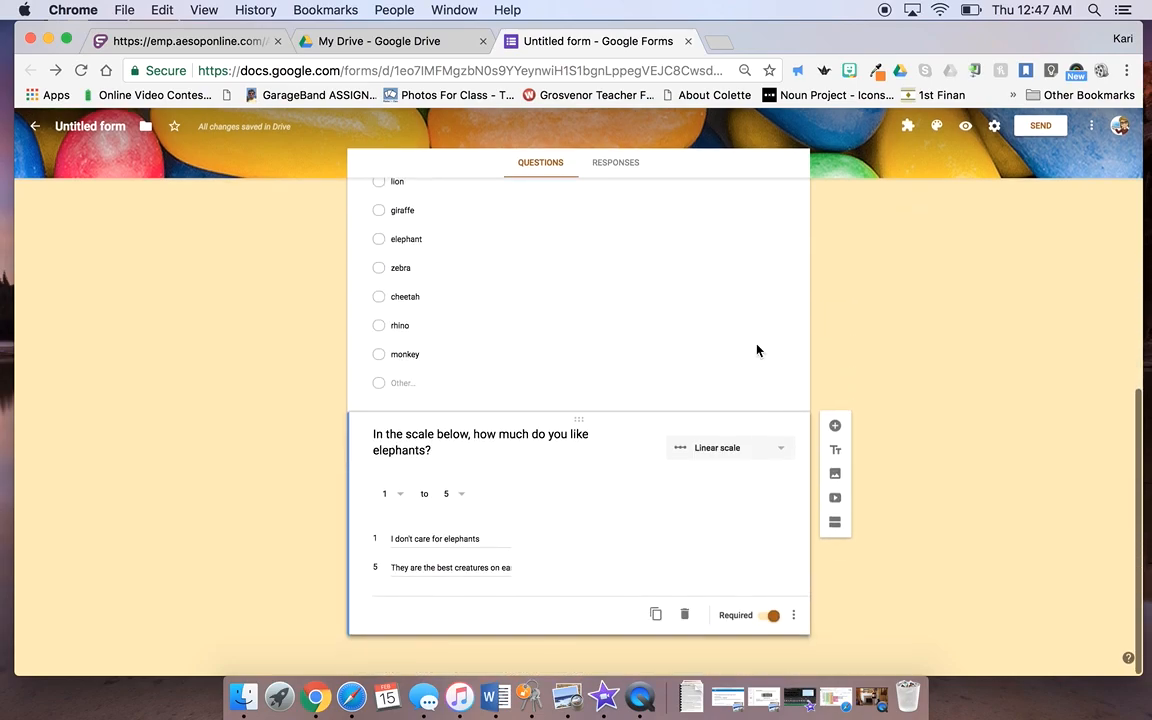
scroll(757, 350, "up", 10)
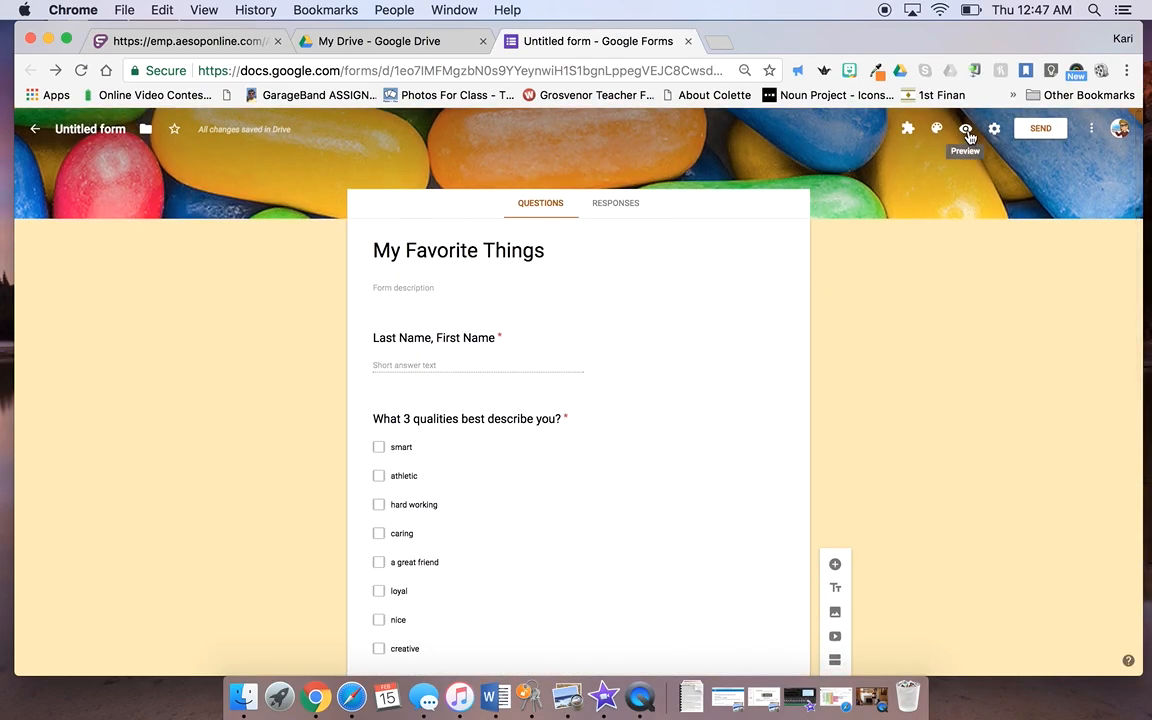
Step: Preview the form and enter a test name in the Last Name, First Name answer
left_click(966, 130)
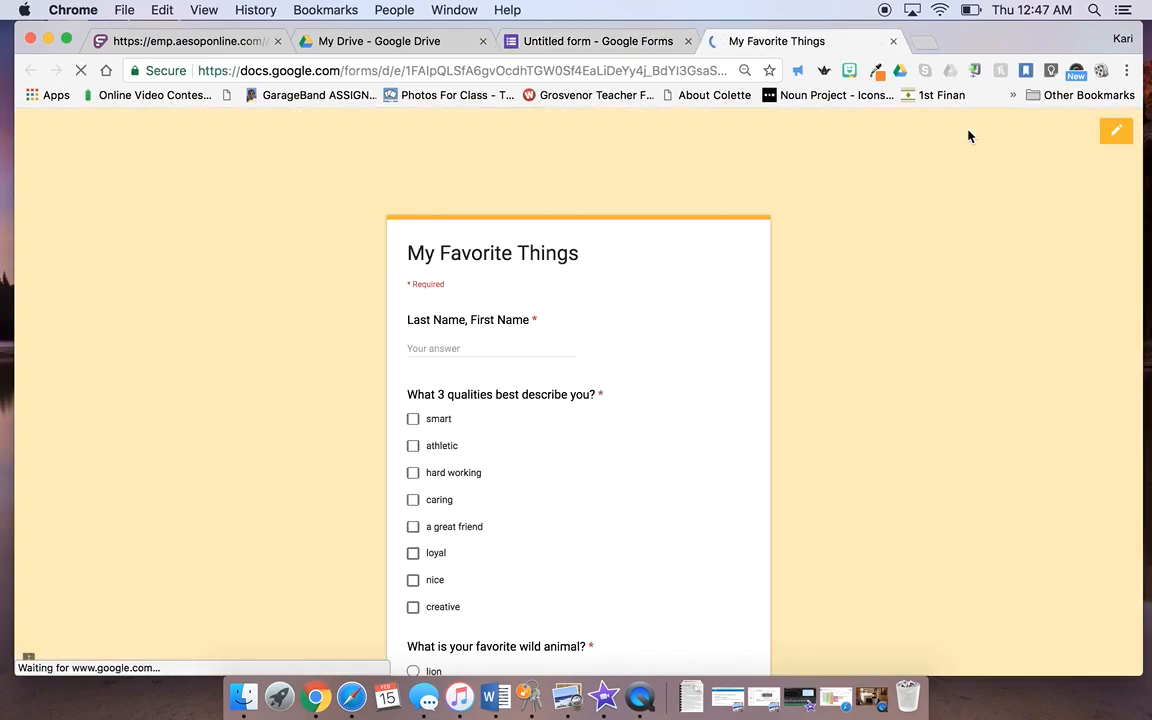
scroll(470, 367, "down", 5)
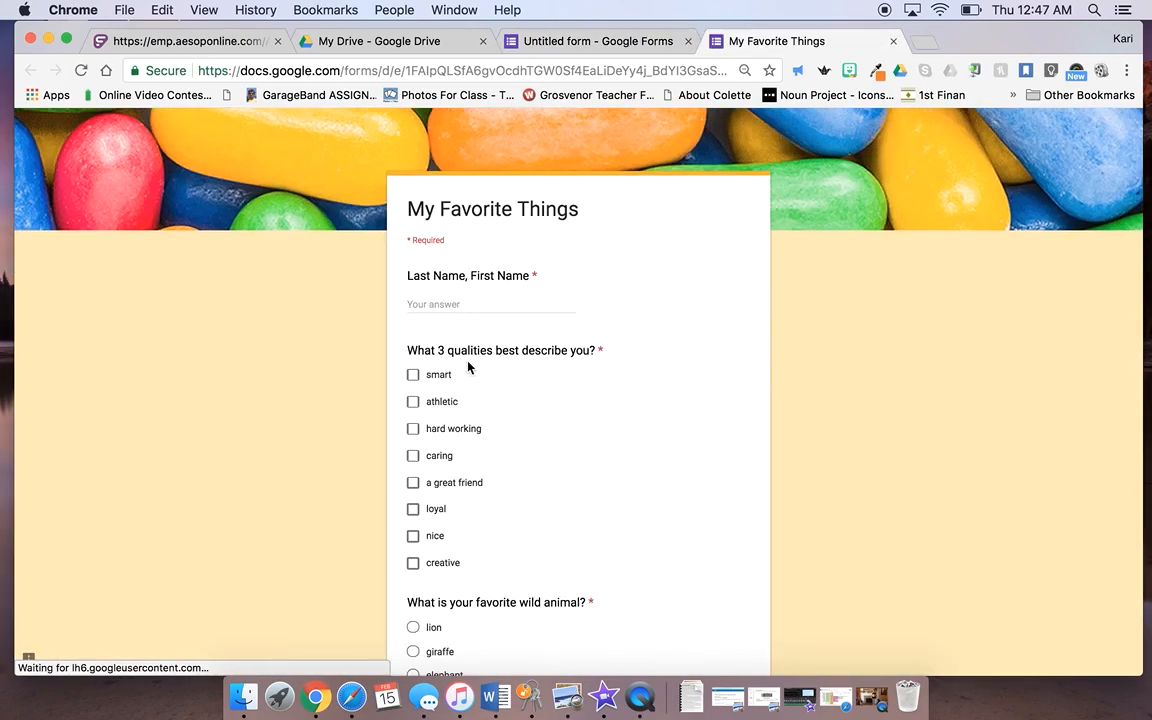
scroll(468, 367, "up", 5)
left_click(465, 348)
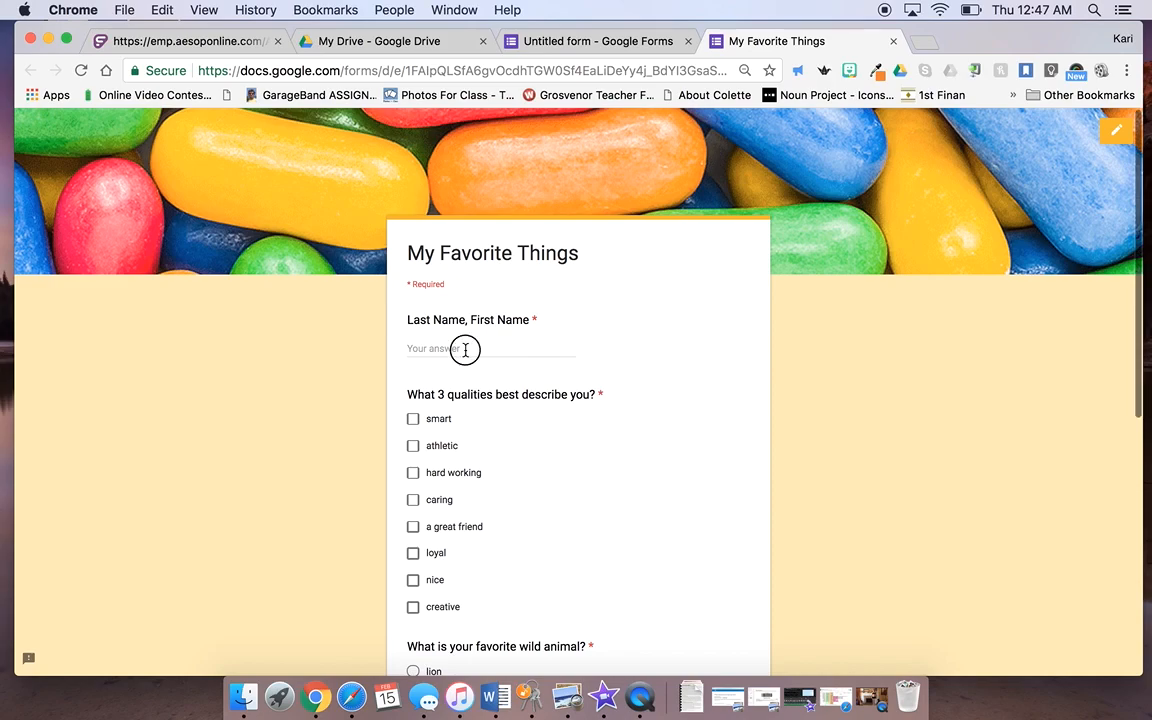
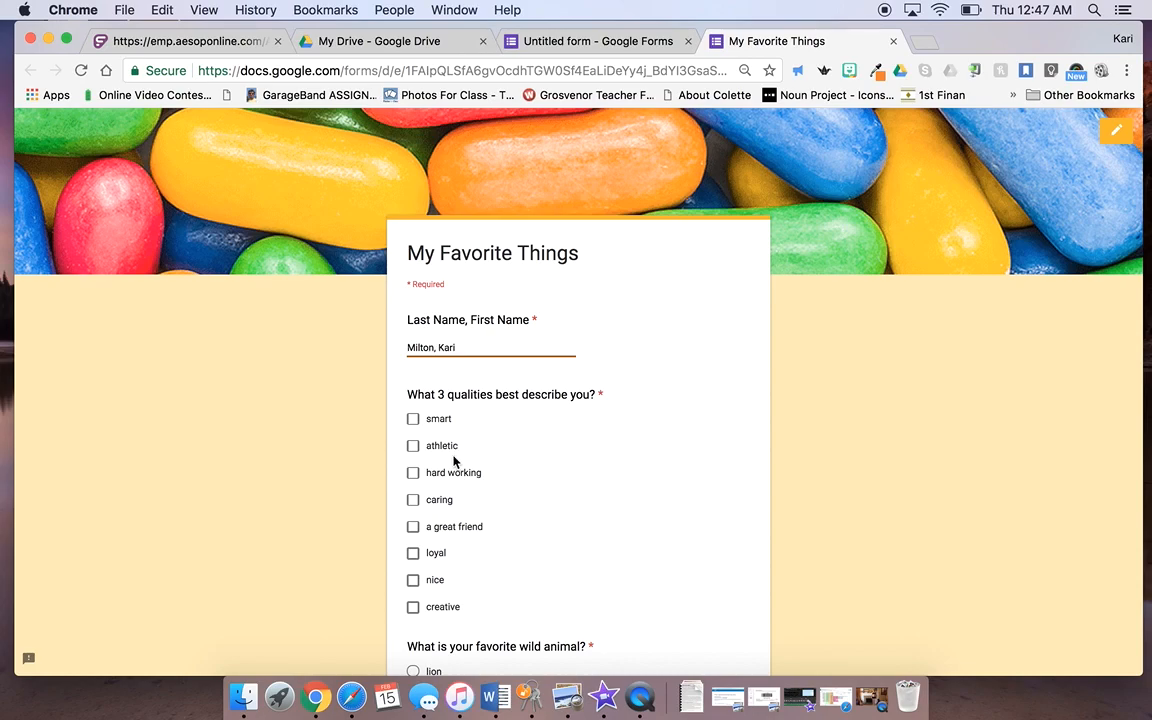
Step: Tick smart, a great friend and nice, pick elephant, rate 5, and submit the response
left_click(415, 422)
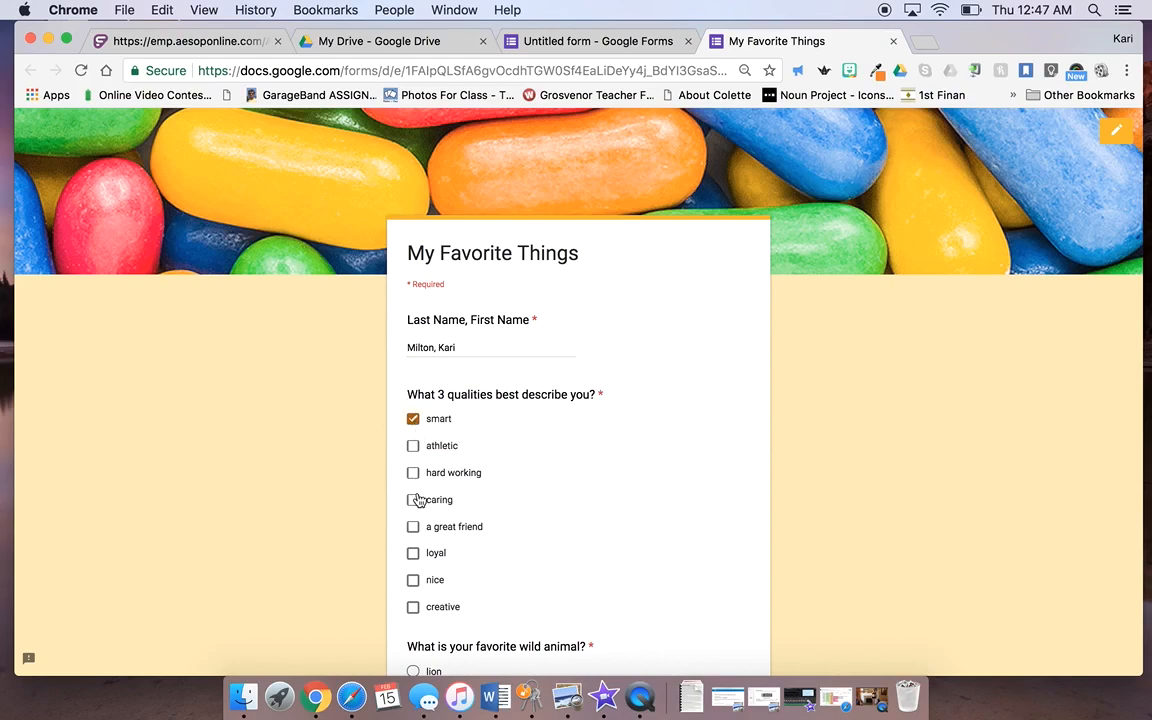
left_click(414, 530)
left_click(413, 582)
scroll(491, 617, "down", 3)
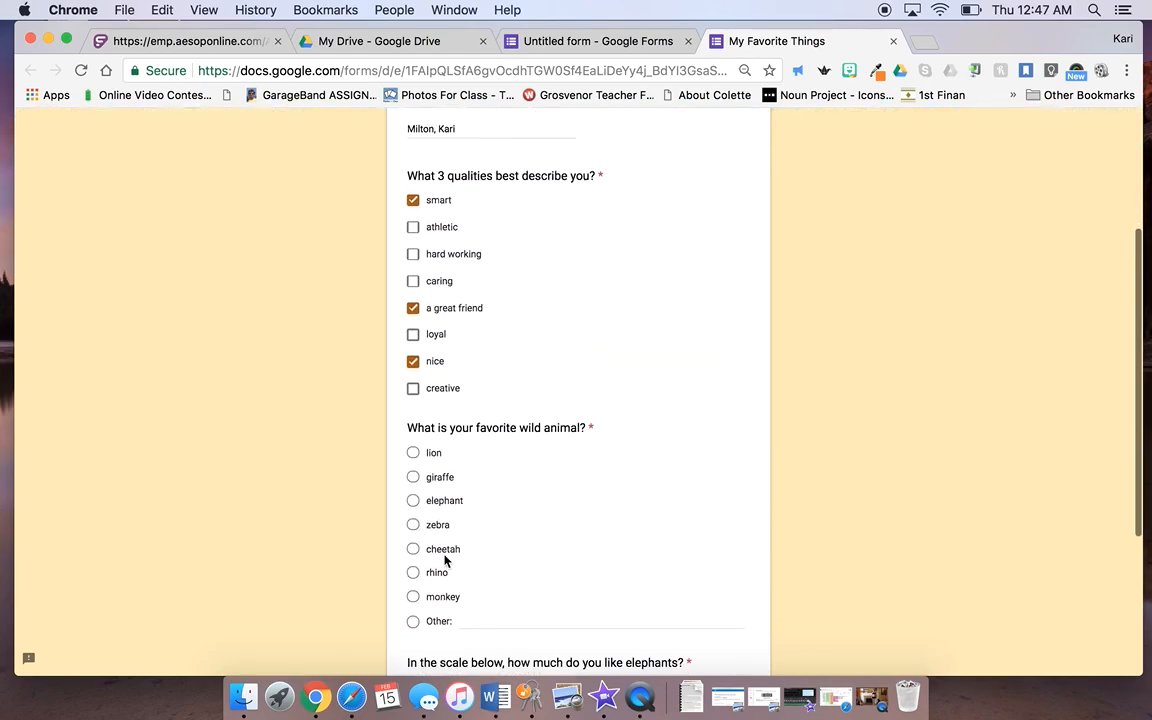
left_click(414, 501)
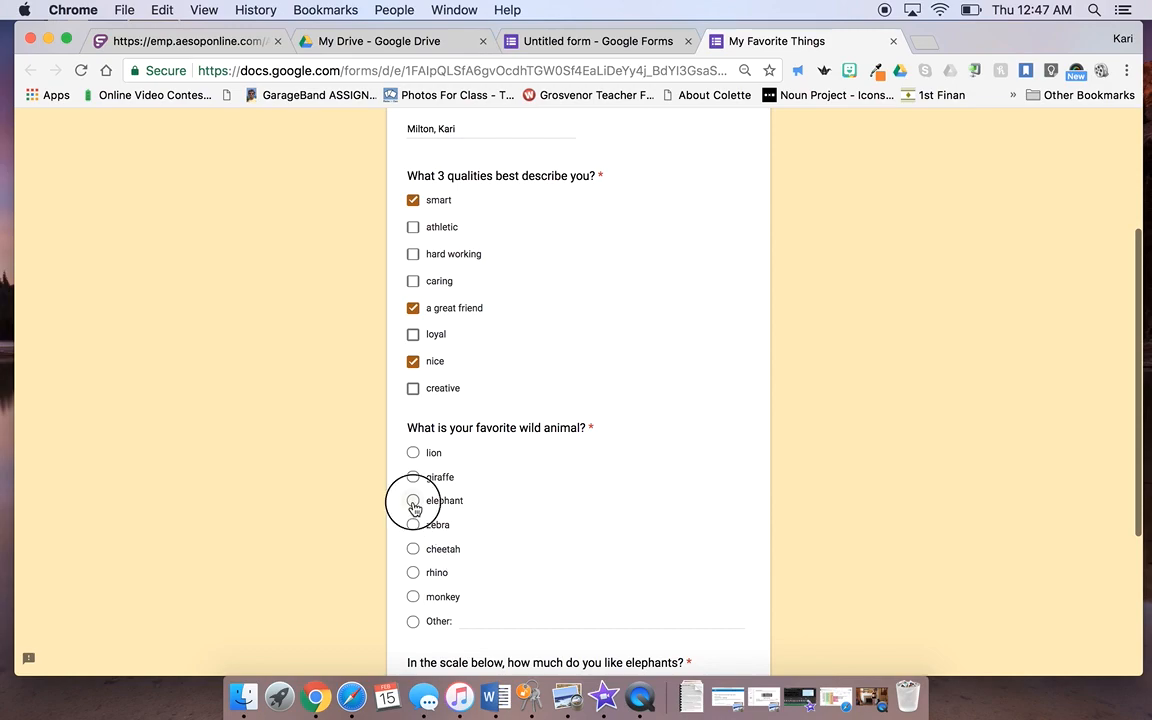
scroll(466, 537, "down", 3)
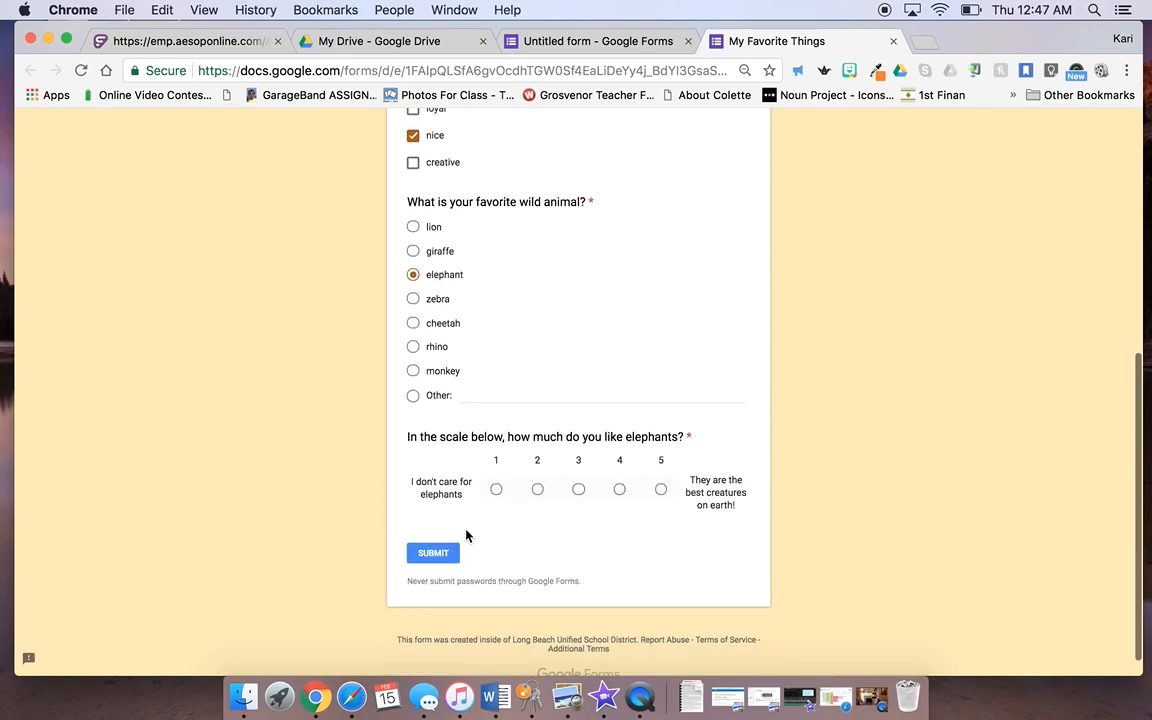
left_click(661, 490)
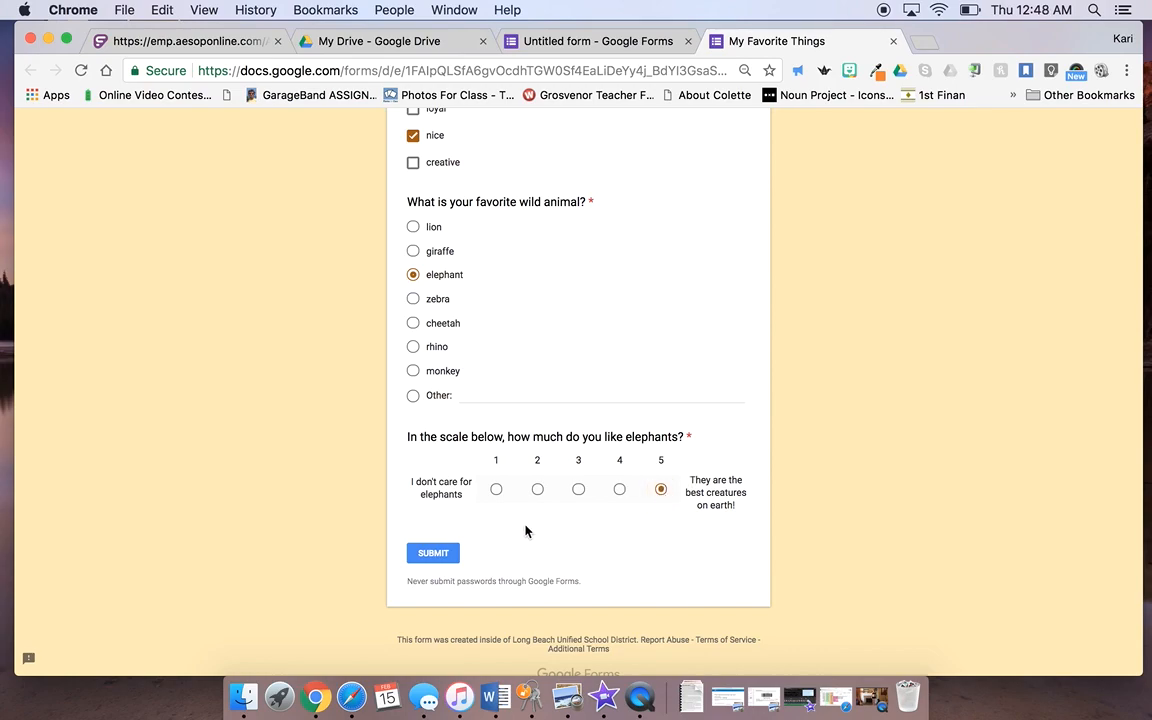
left_click(432, 555)
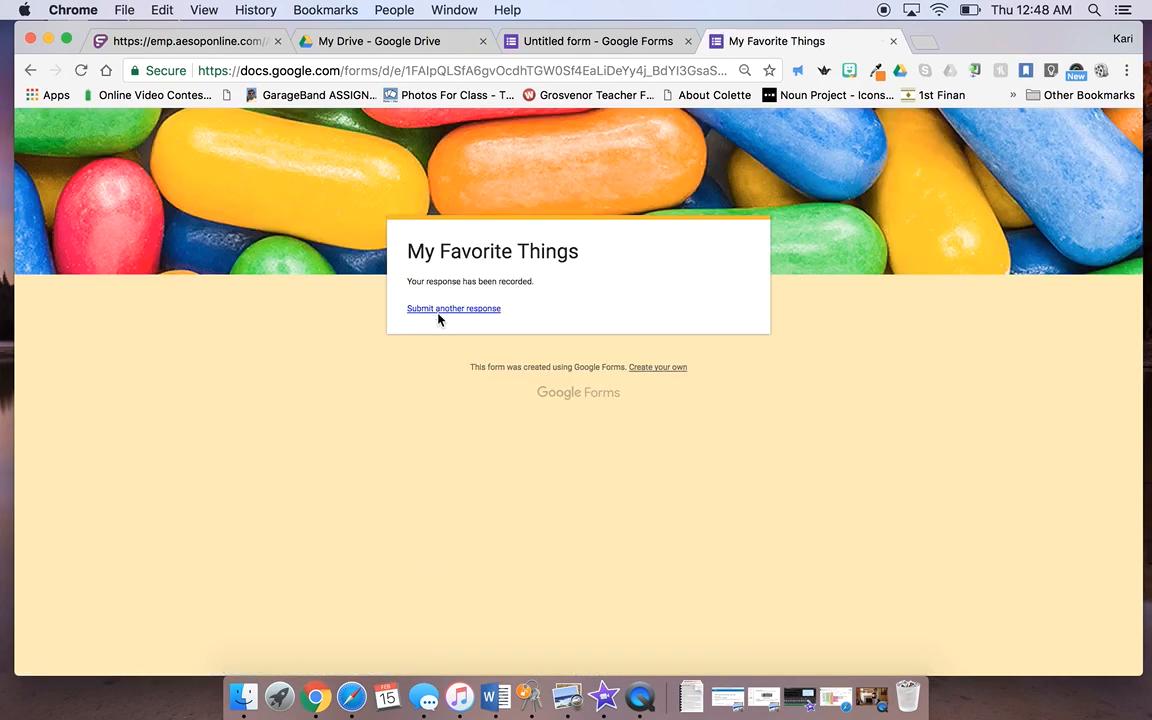
Step: Load a fresh copy of the form, then return to the editor showing 1 recorded response
left_click_drag(1003, 38, 1041, 23)
left_click(484, 309)
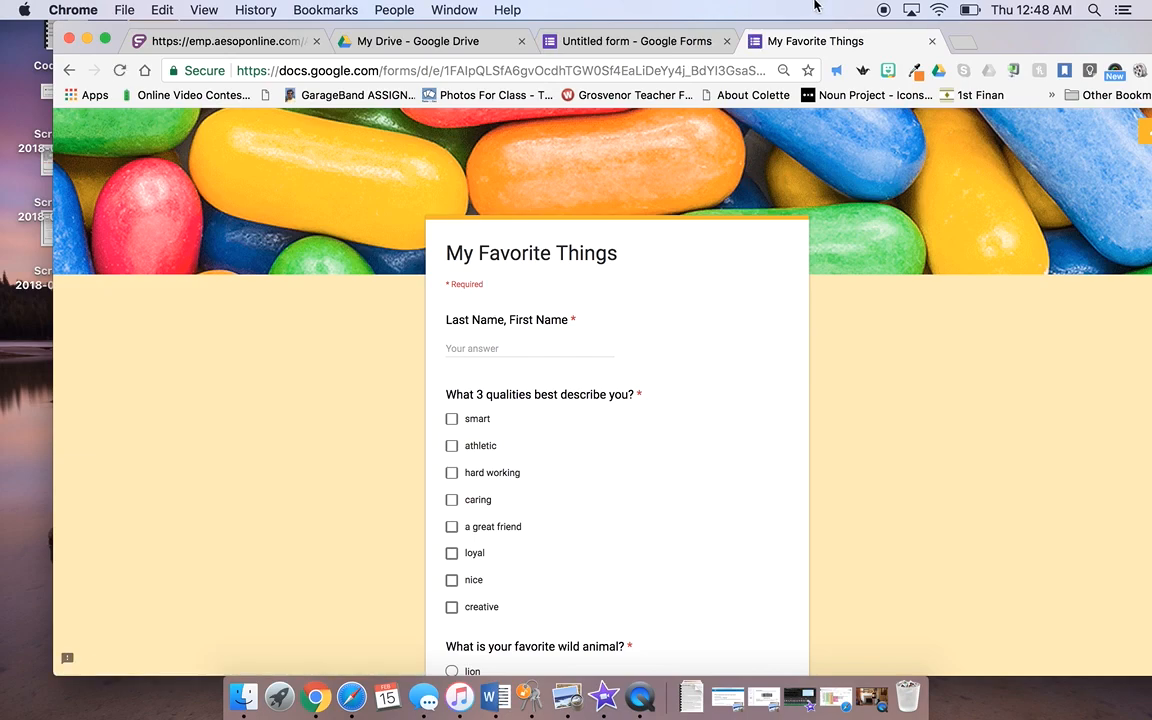
left_click_drag(1038, 48, 980, 27)
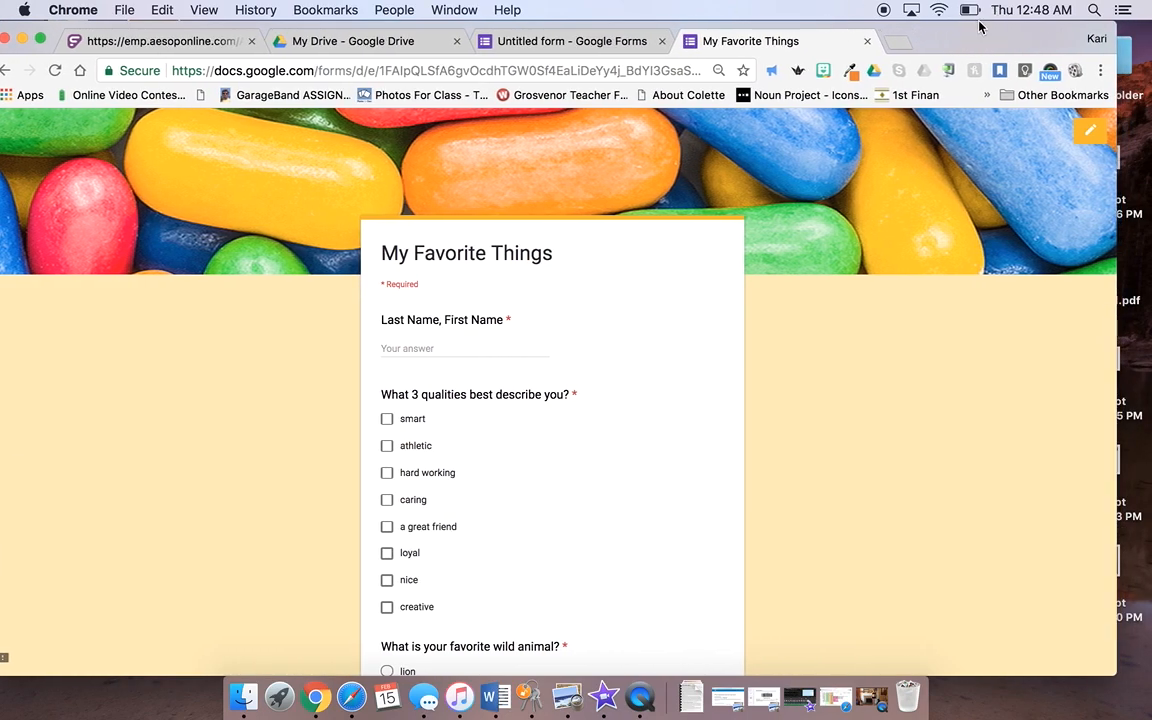
left_click(1091, 137)
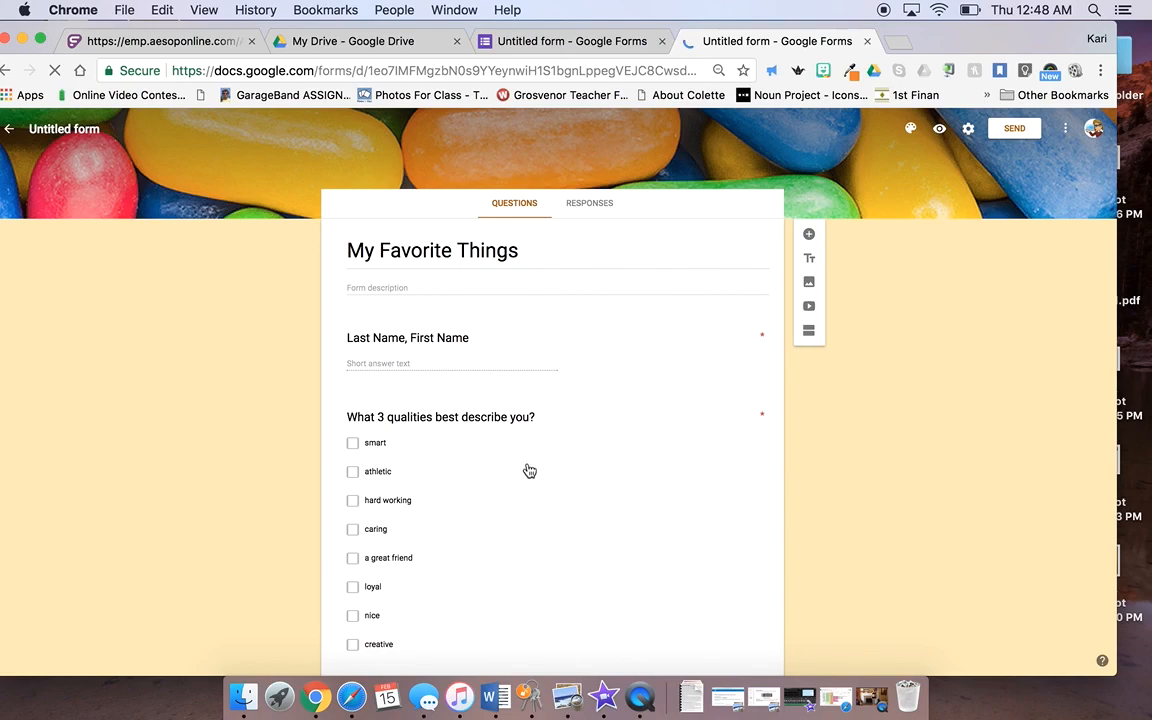
scroll(530, 470, "down", 10)
scroll(530, 466, "up", 10)
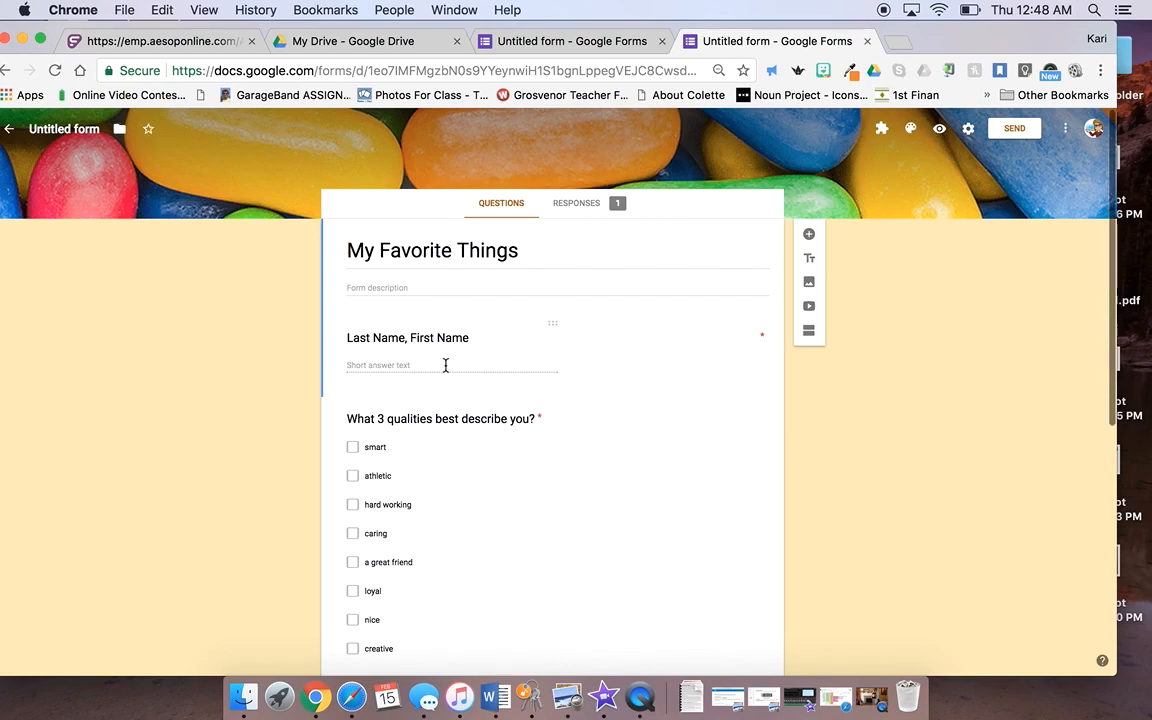
left_click(587, 205)
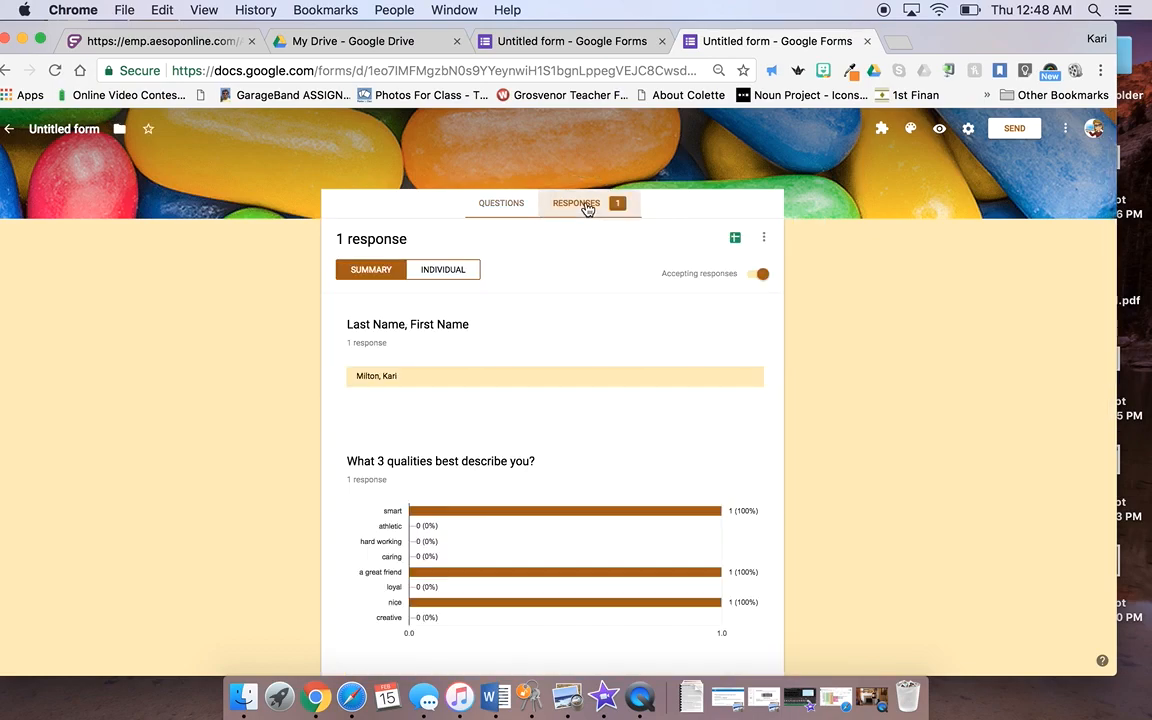
scroll(449, 354, "down", 2)
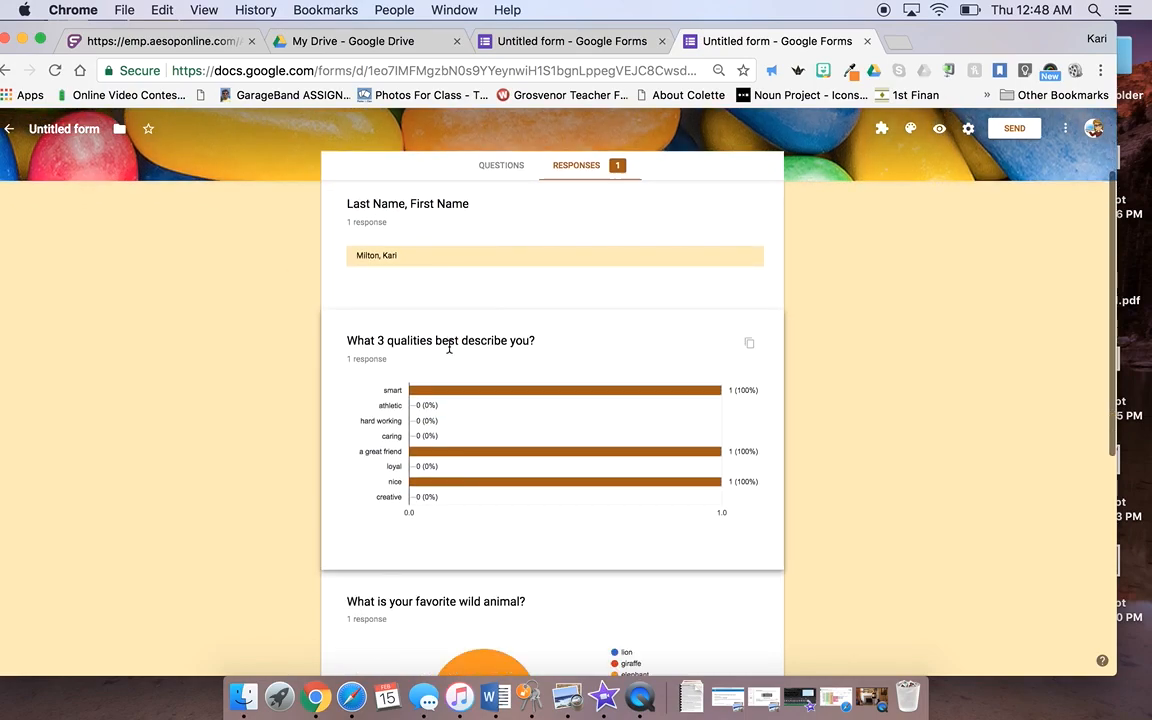
scroll(445, 262, "up", 2)
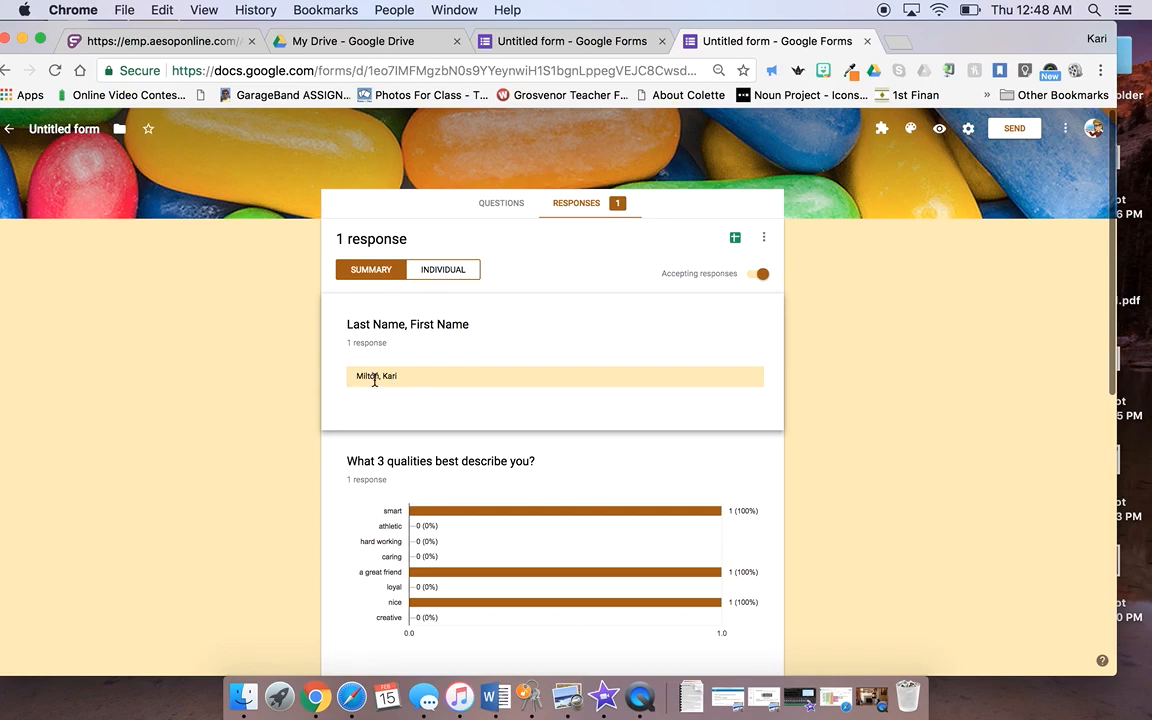
scroll(442, 476, "down", 3)
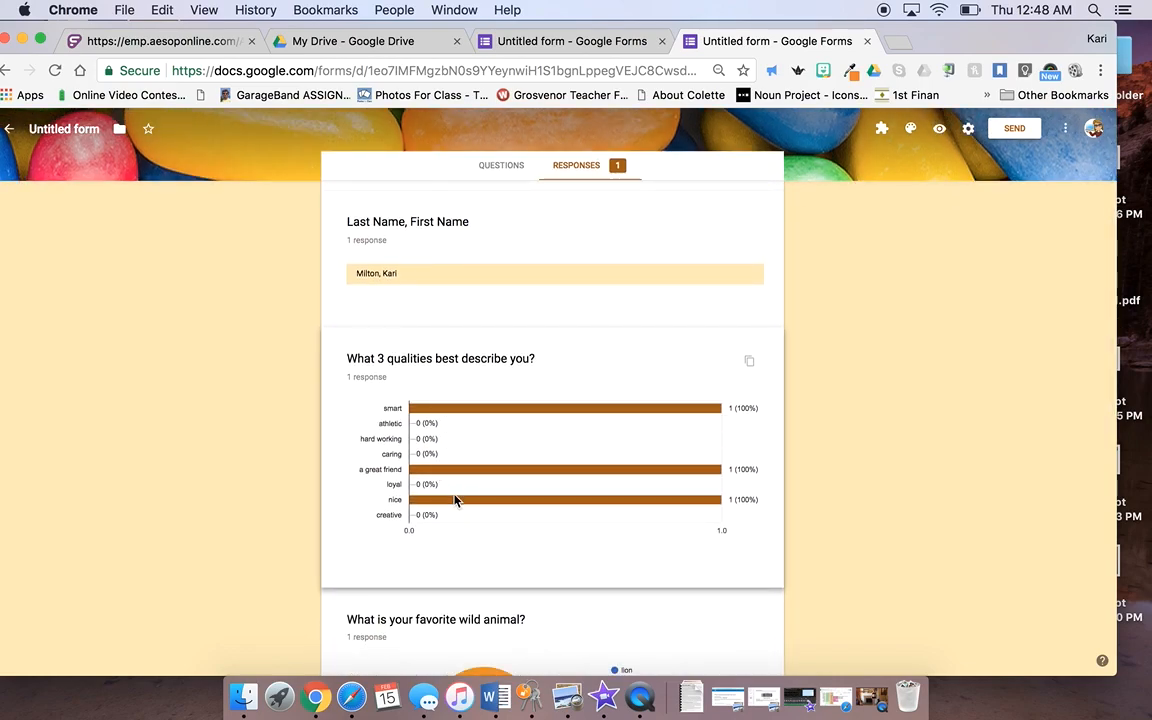
scroll(458, 500, "down", 5)
mouse_move(478, 464)
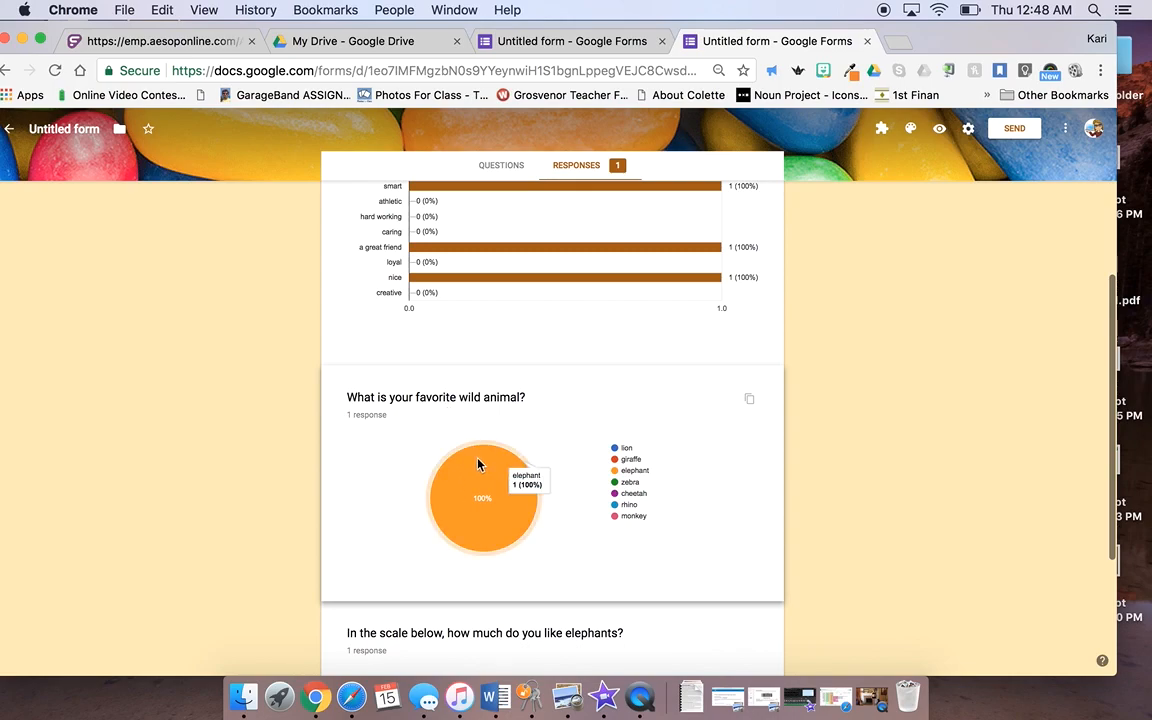
scroll(521, 522, "down", 5)
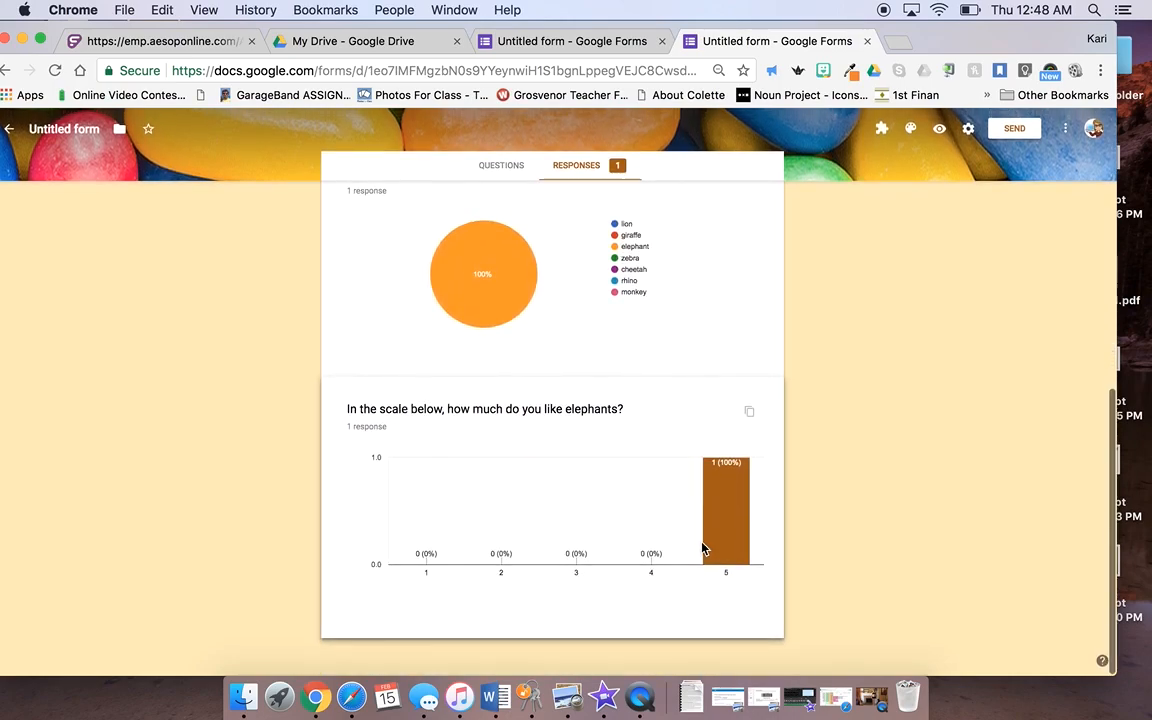
scroll(703, 548, "up", 15)
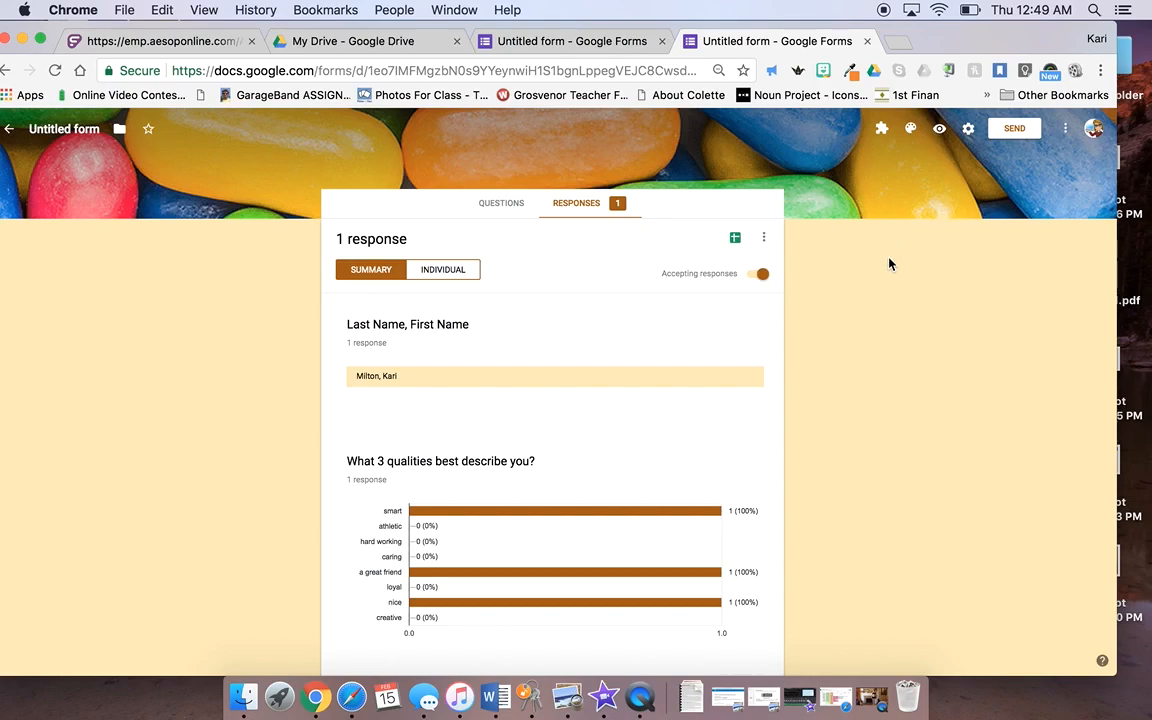
left_click(501, 203)
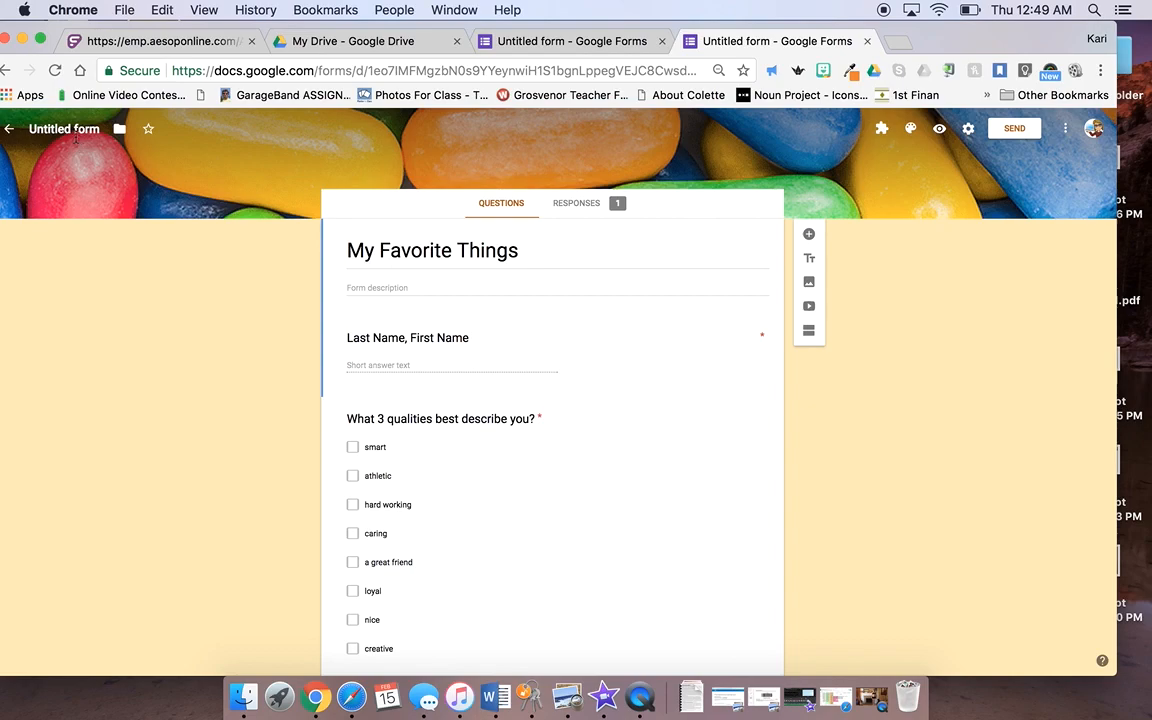
left_click(74, 132)
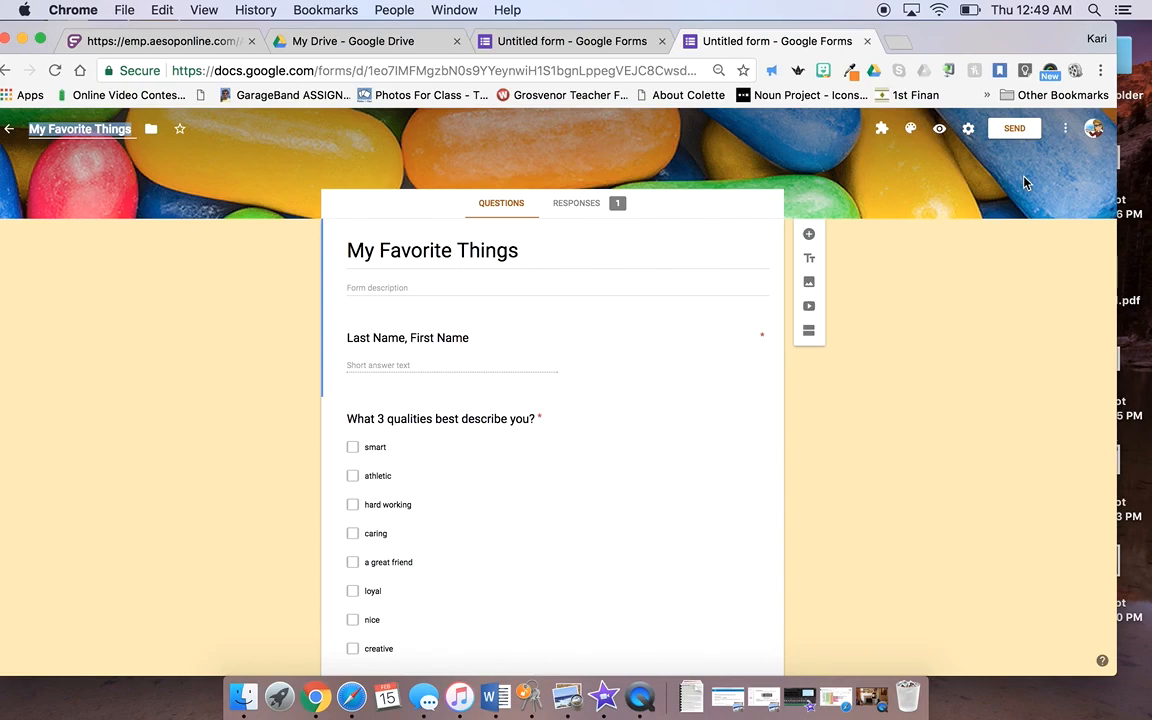
Step: Bring up the Send form dialog with its prefilled email subject
left_click(1020, 130)
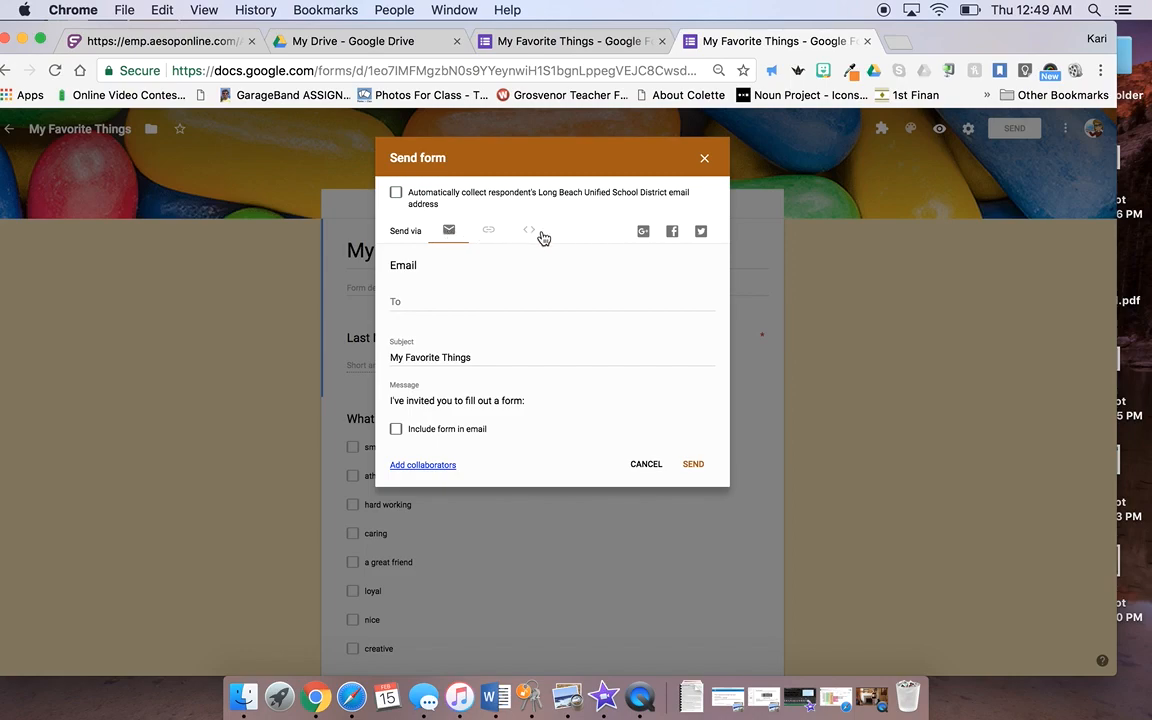
Step: Show the form's link in the Send dialog and turn on Shorten URL for a goo.gl address
left_click(490, 234)
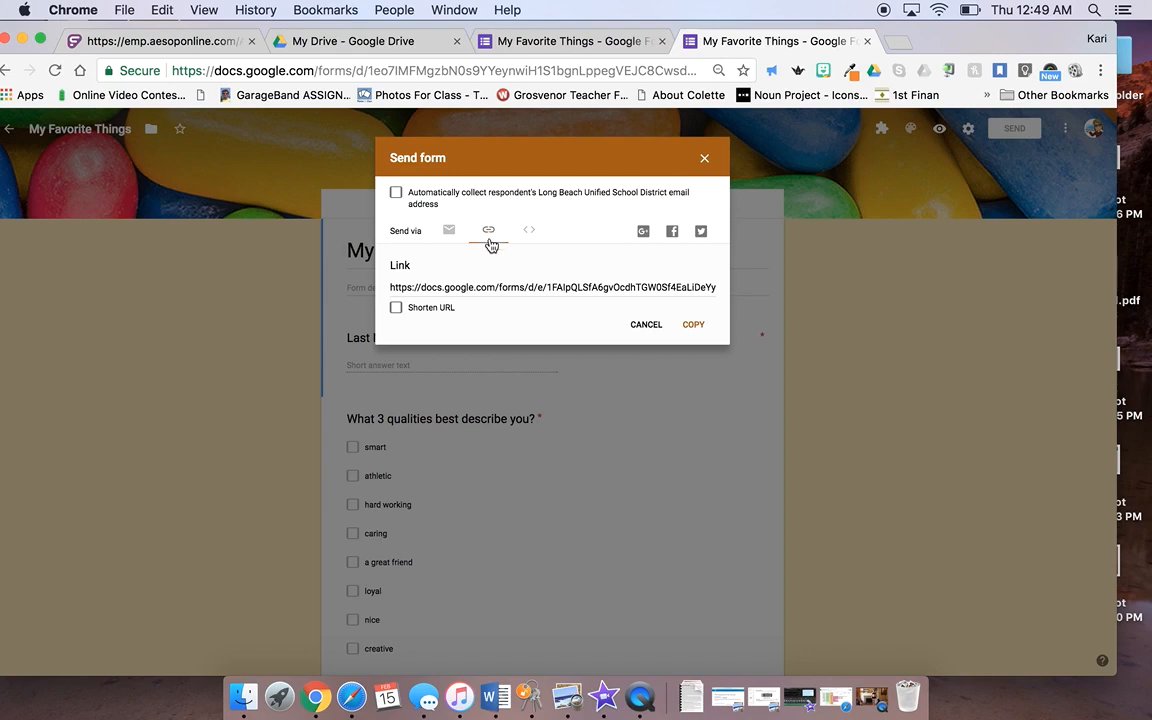
left_click(456, 288)
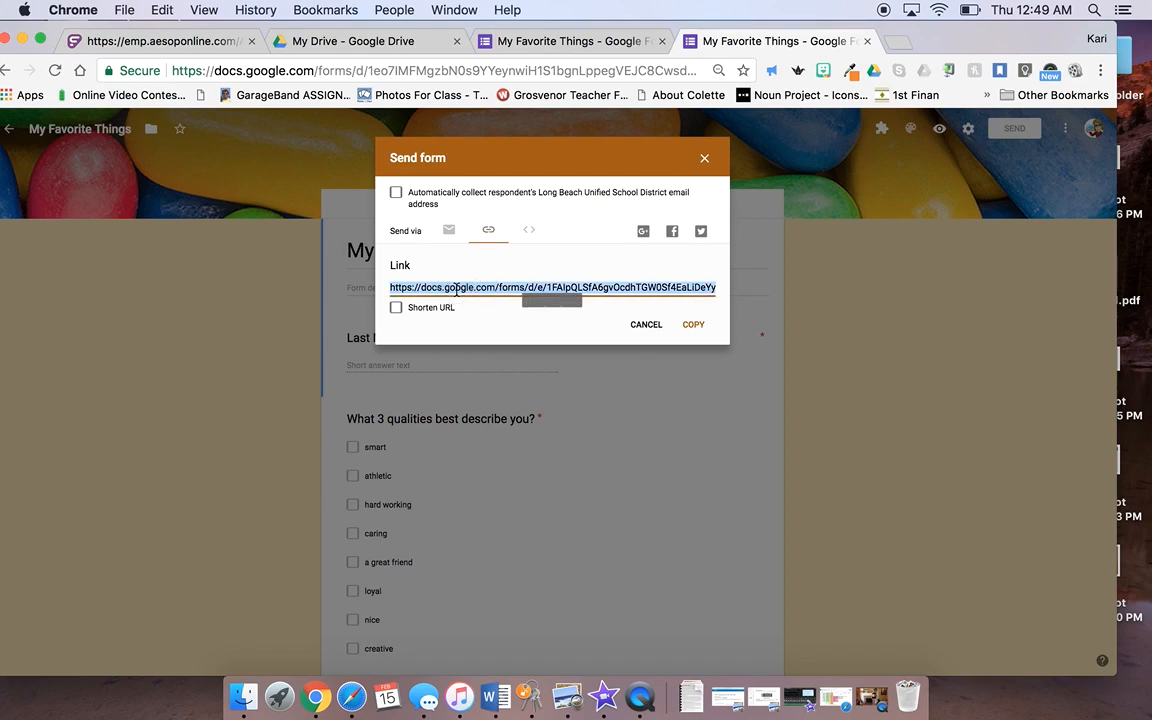
left_click(396, 308)
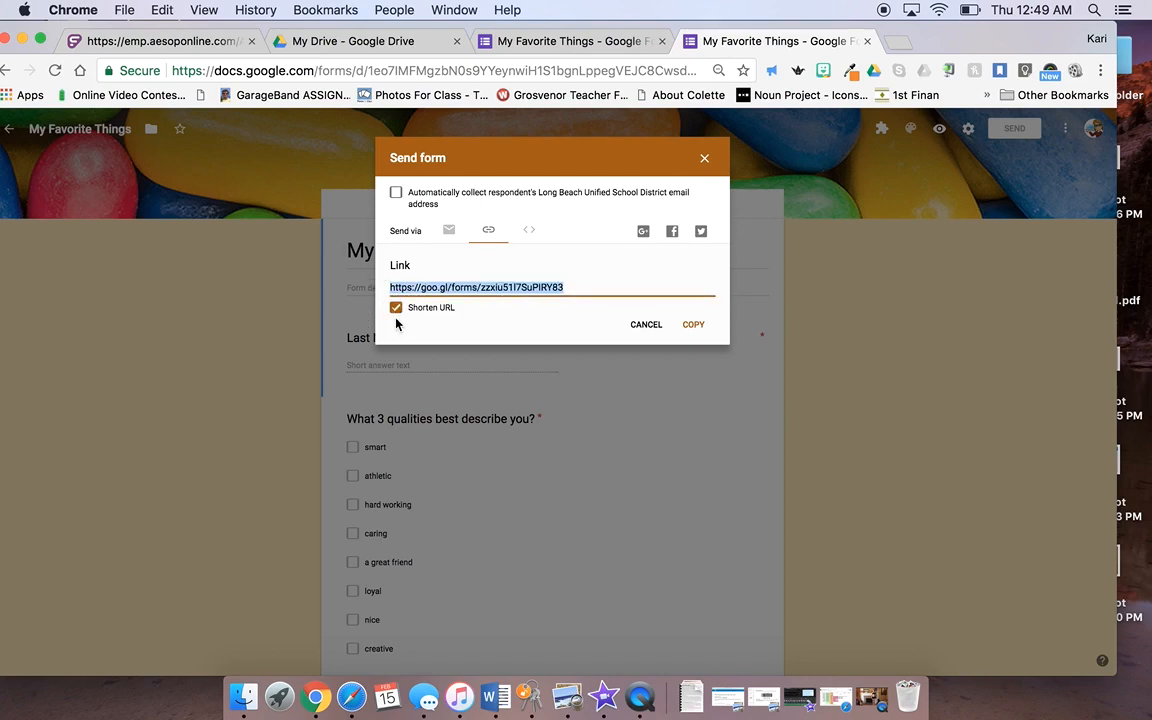